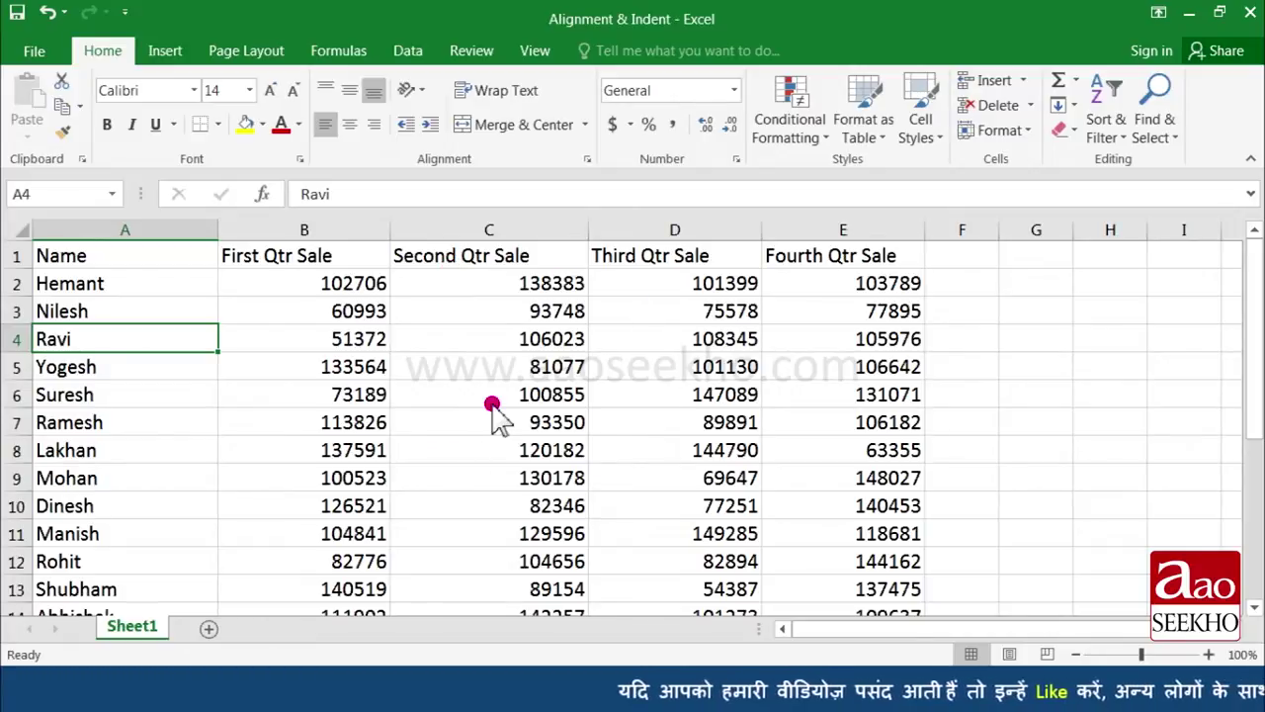
Select the header labels A1:E1, Name through Fourth Qtr Sale, and center them horizontally
click(148, 260)
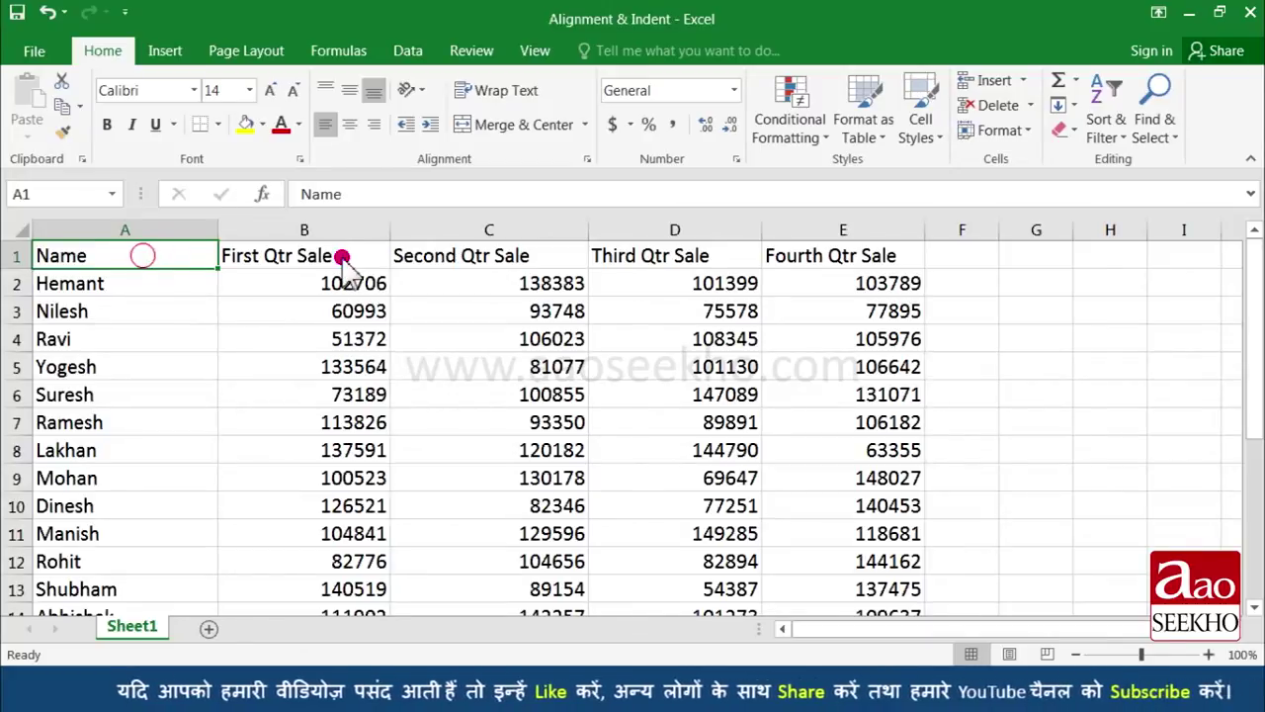
drag(207, 257, 637, 258)
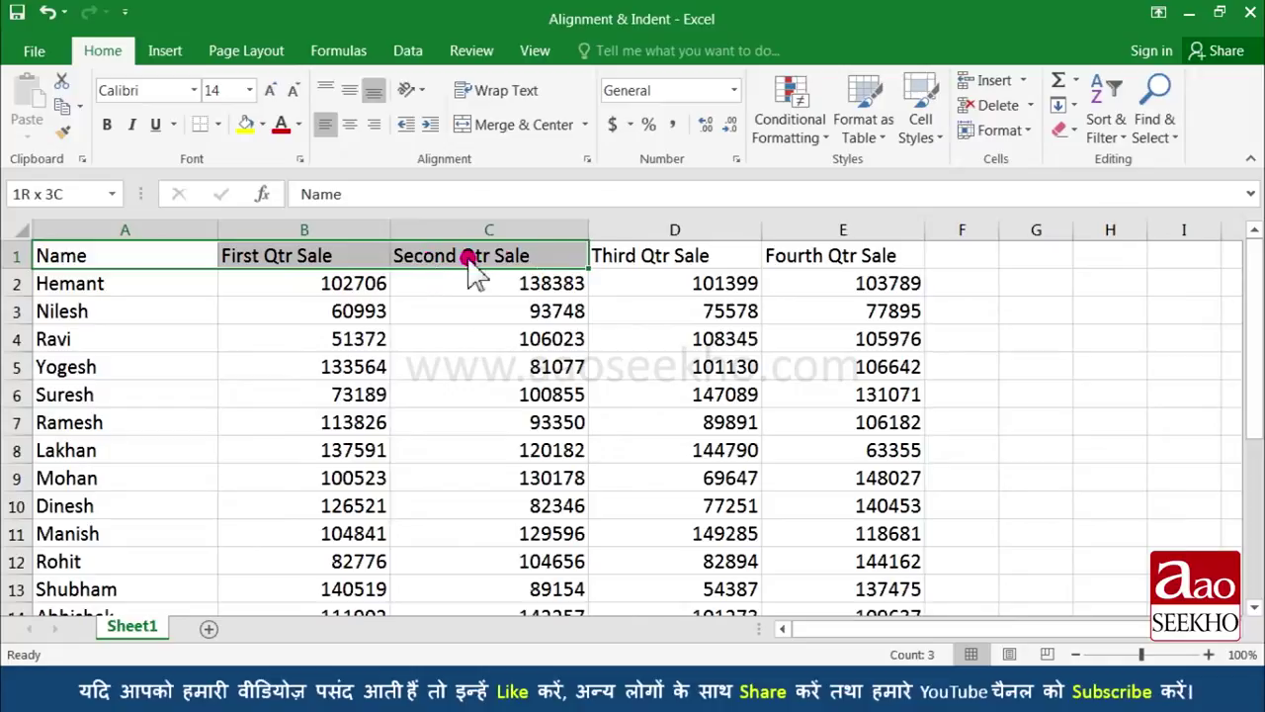
key(shift+Right)
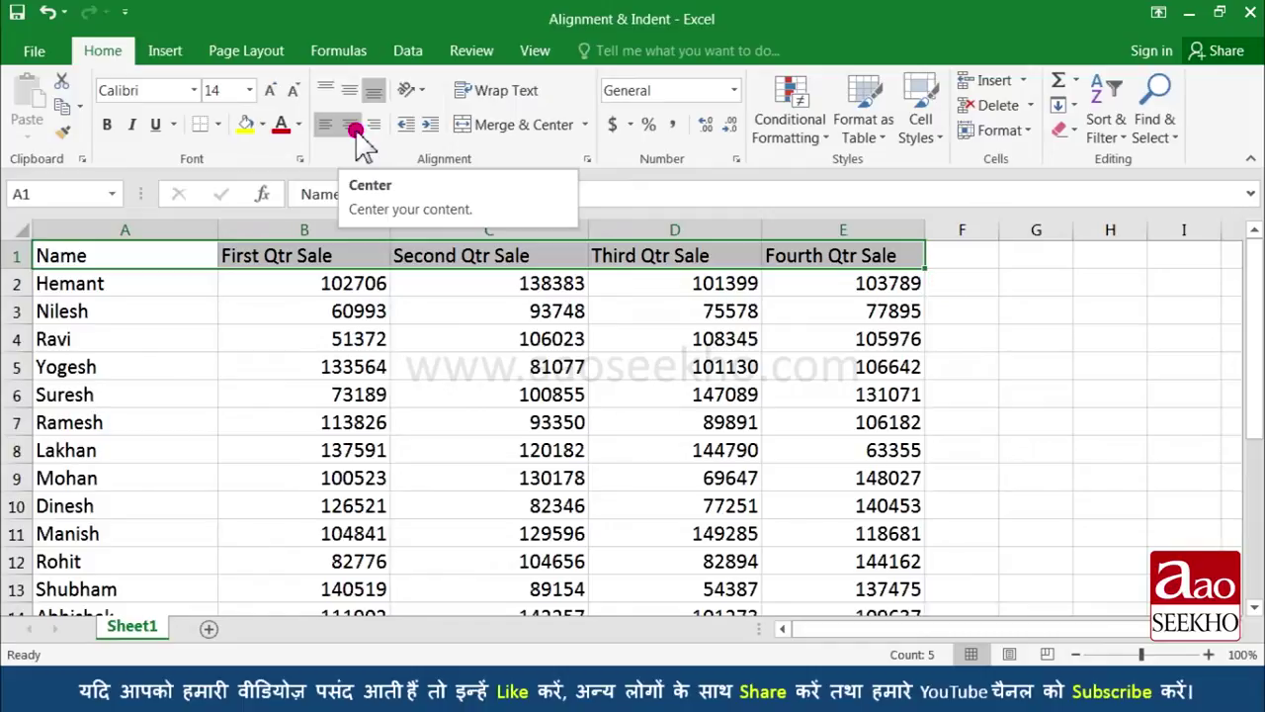
click(354, 130)
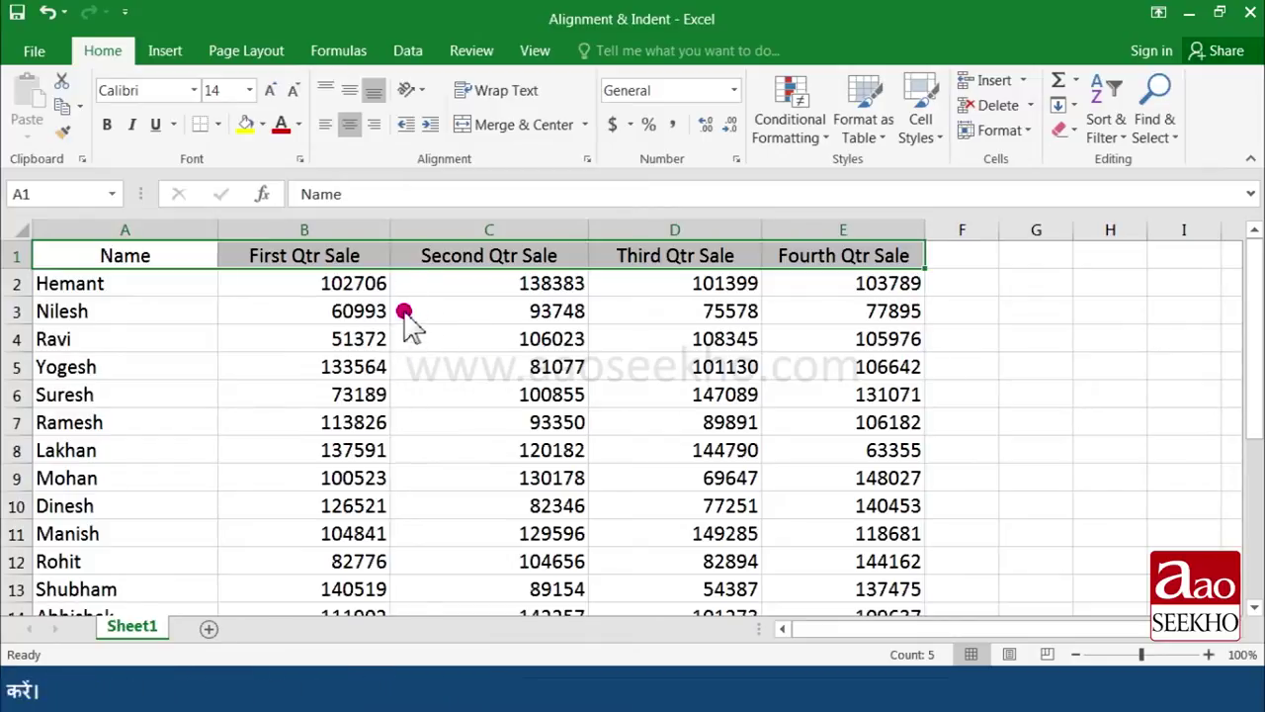
Center the sales figures in B2:E18, after briefly trying left and right alignment
click(442, 395)
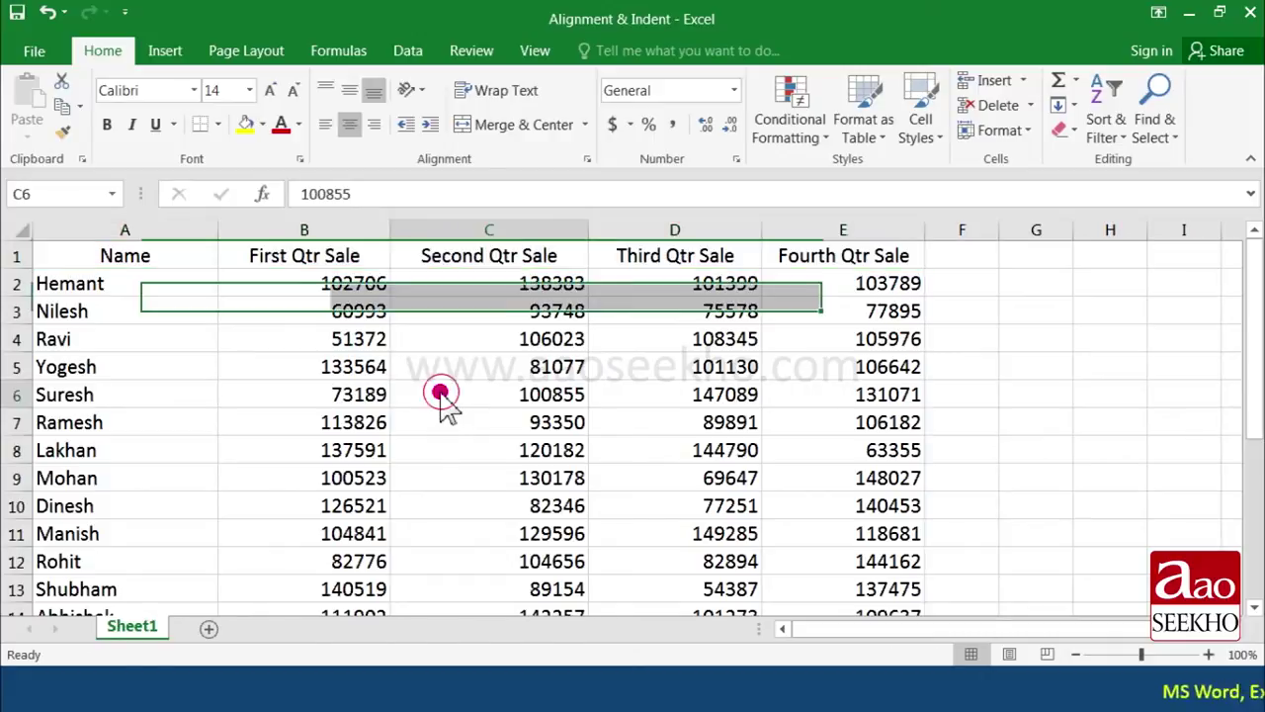
click(351, 285)
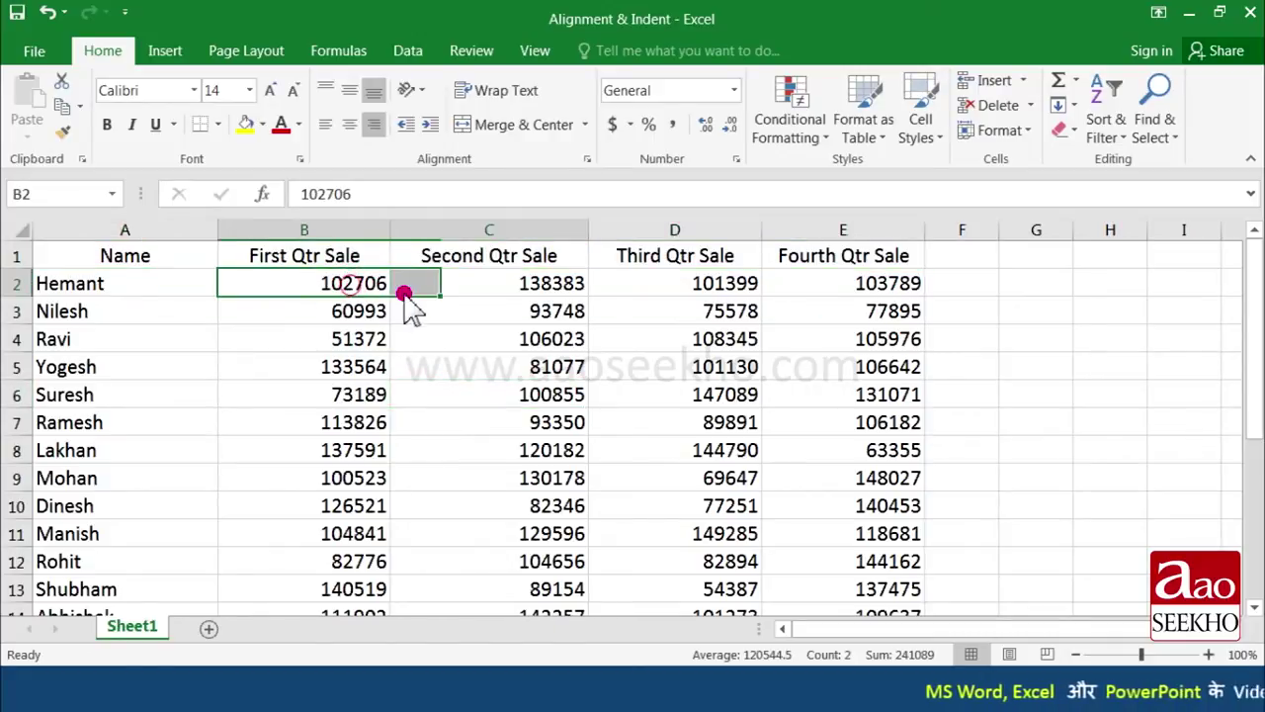
mouse_move(351, 285)
mouse_down()
mouse_move(776, 314)
mouse_move(761, 423)
mouse_up()
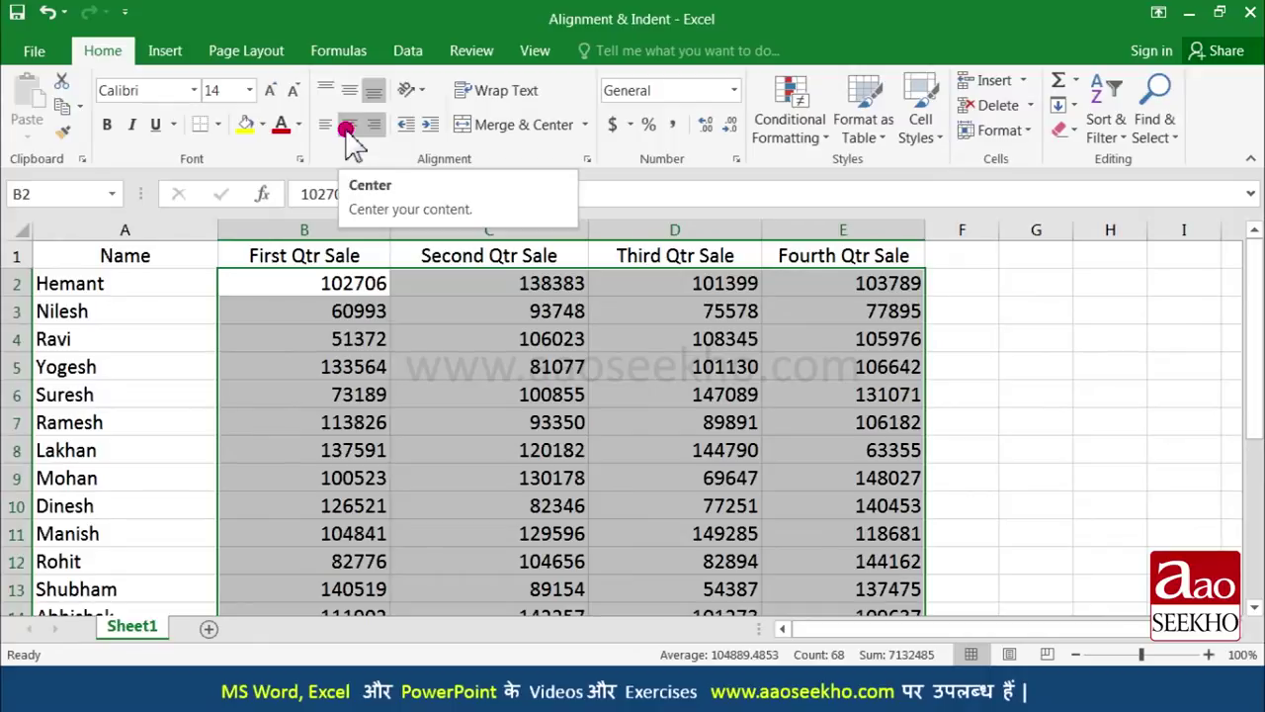
click(348, 126)
click(336, 364)
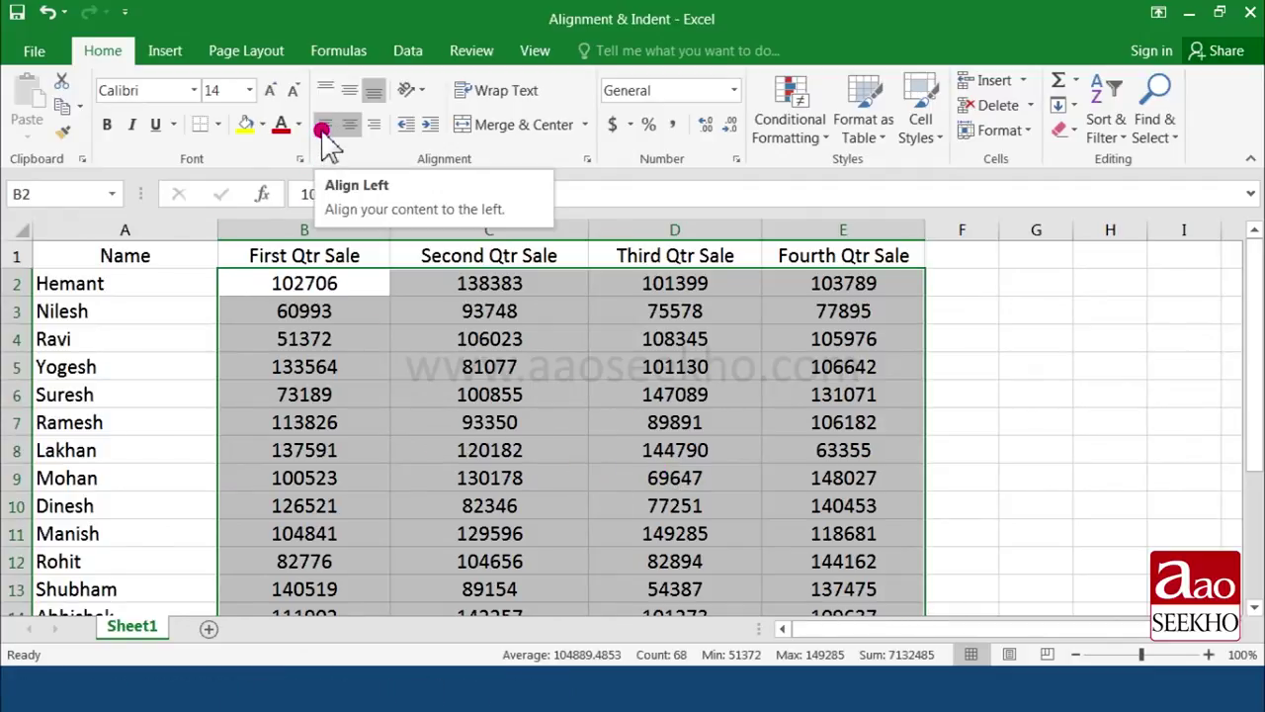
click(324, 129)
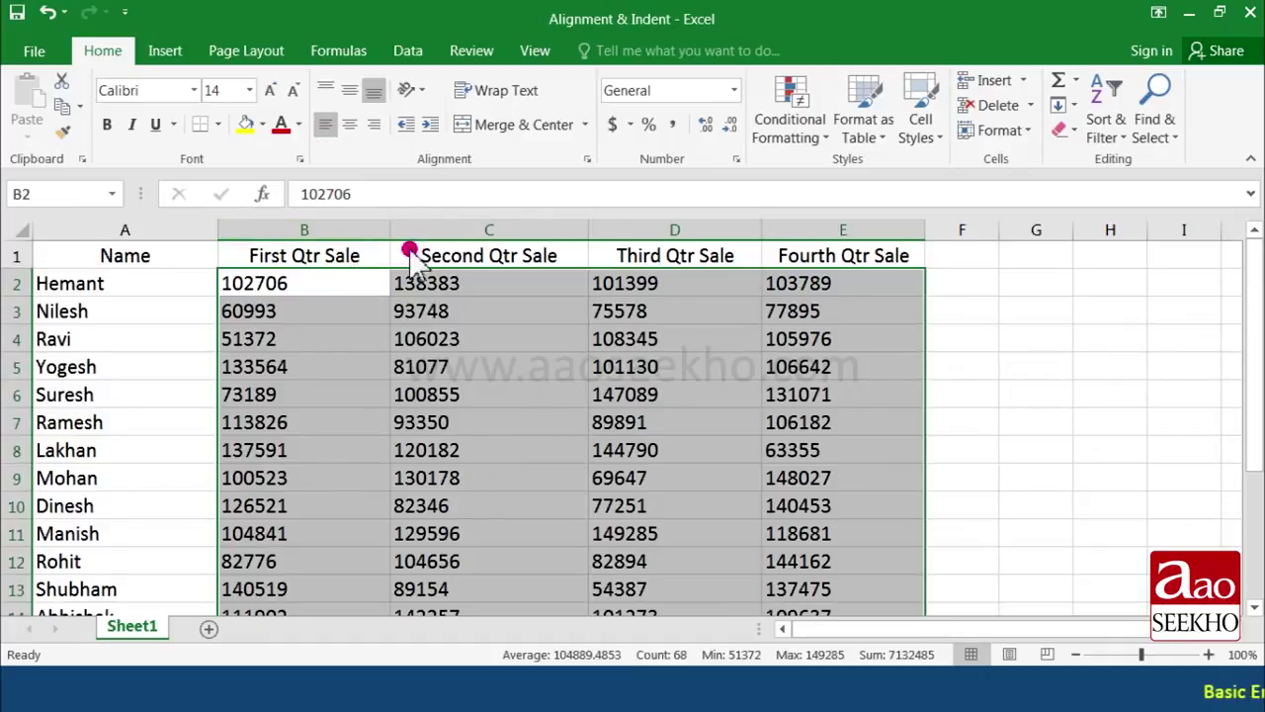
click(373, 125)
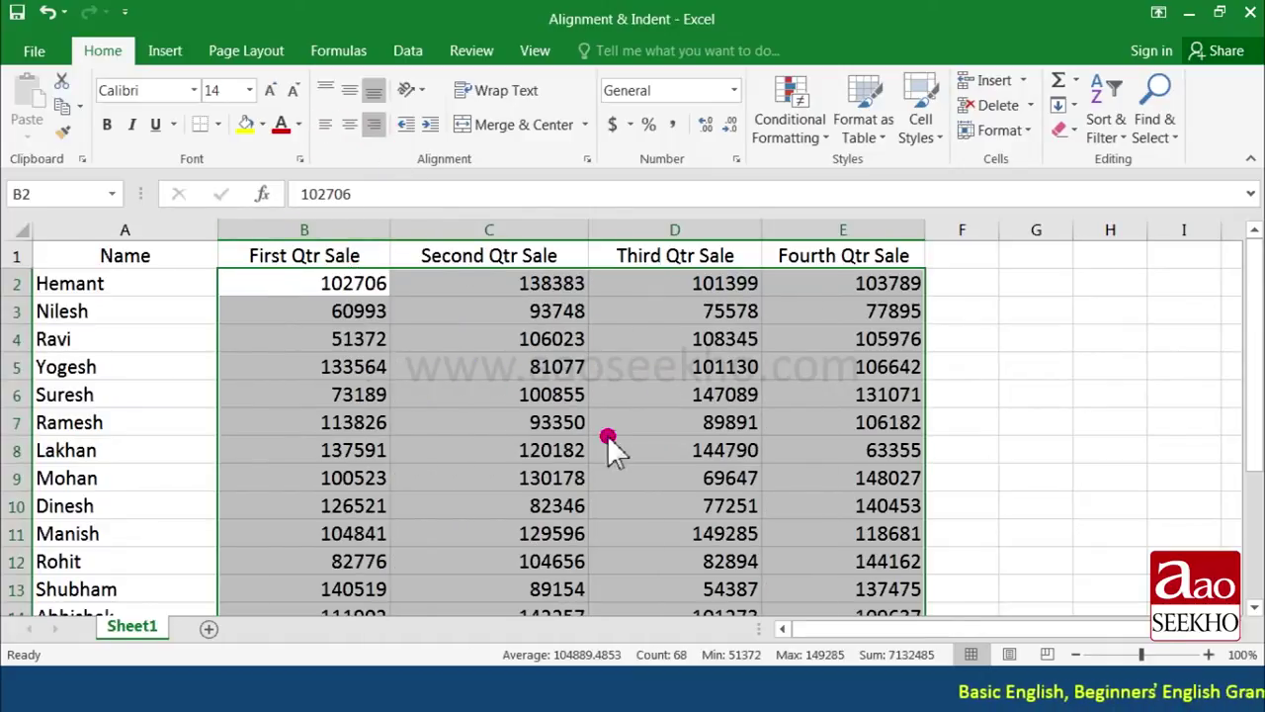
click(352, 125)
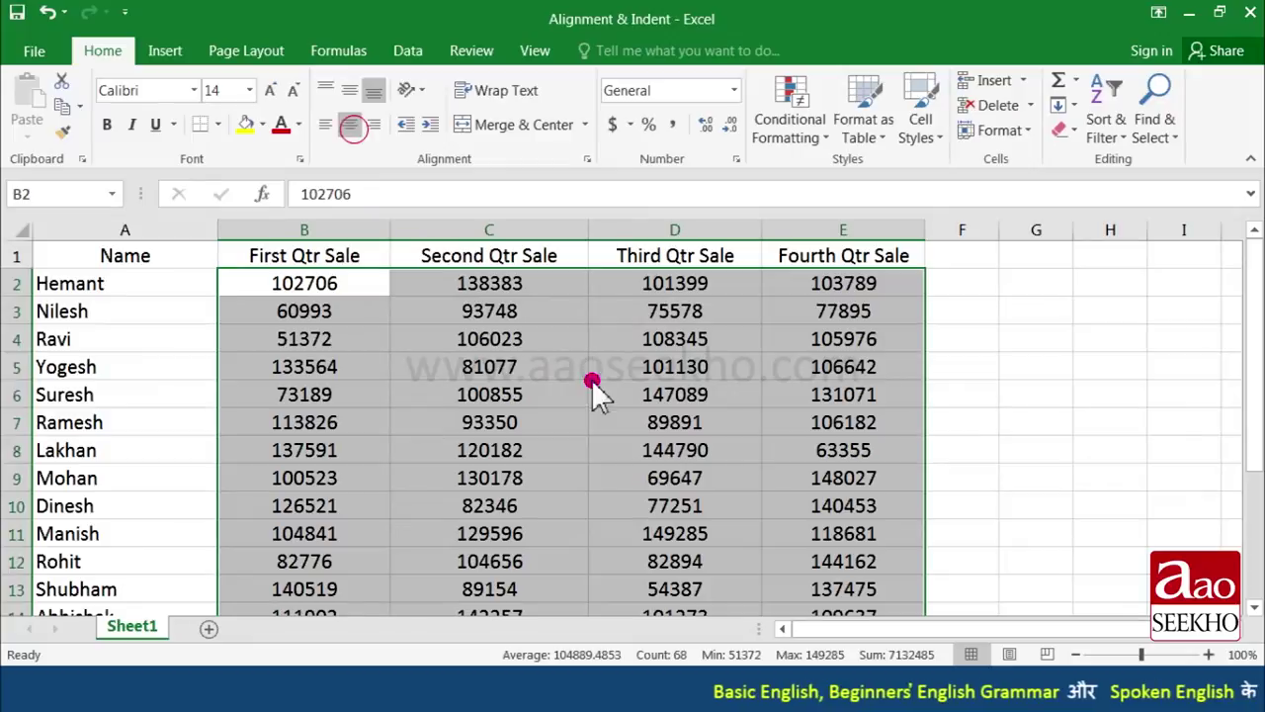
key(Down)
key(Down)
key(Down)
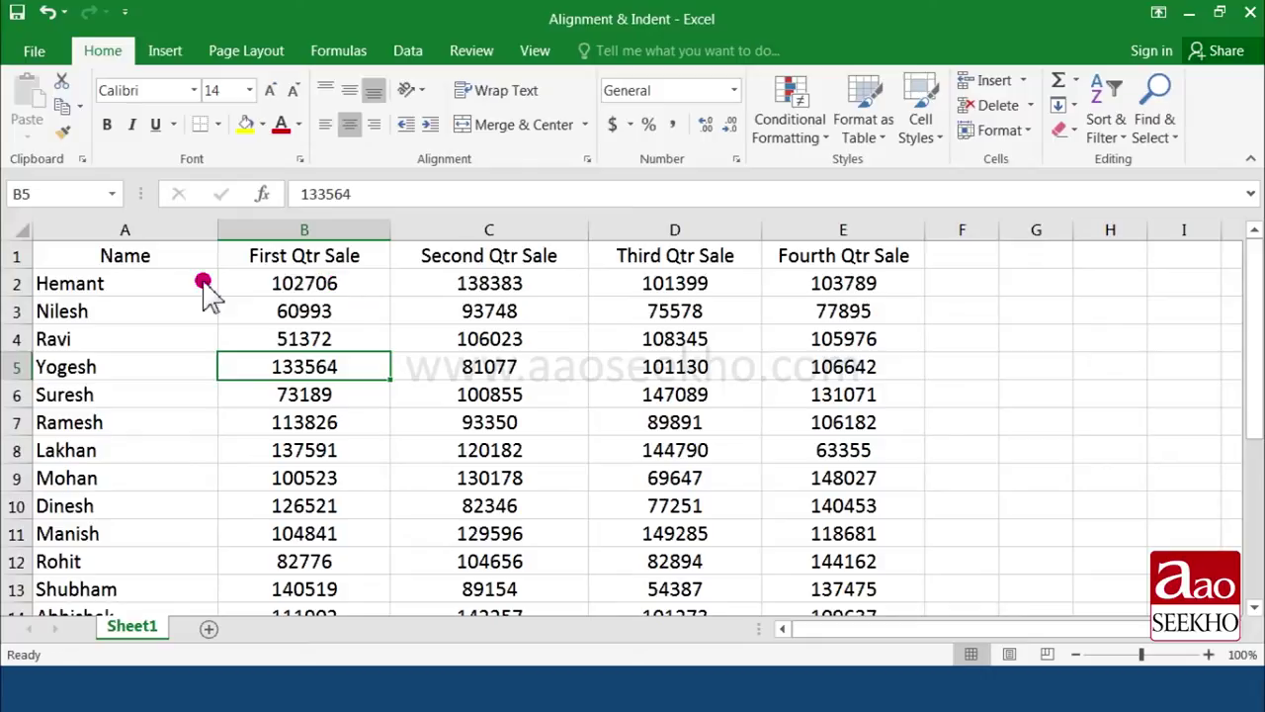
Drag row 1 to about 55.80 points tall, then check each header from Name to Fourth Qtr Sale
drag(29, 269, 25, 330)
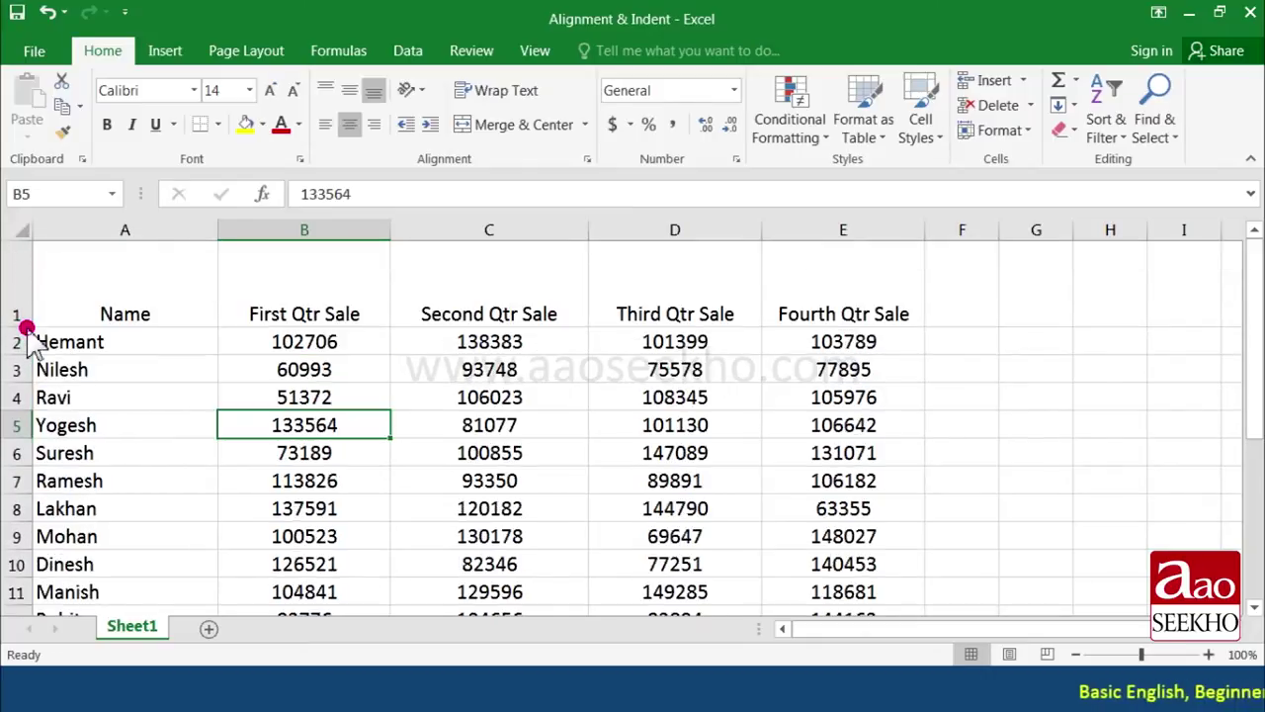
click(457, 394)
click(296, 307)
click(175, 302)
click(308, 310)
click(466, 302)
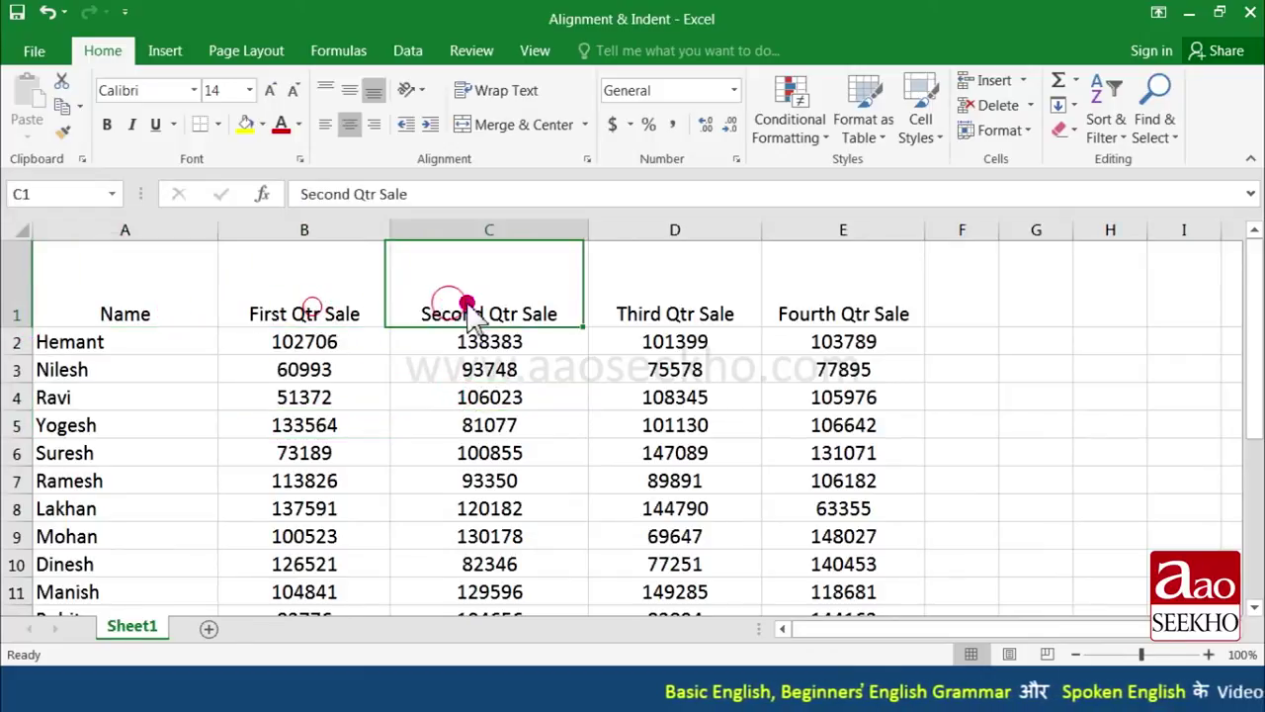
click(647, 310)
click(791, 312)
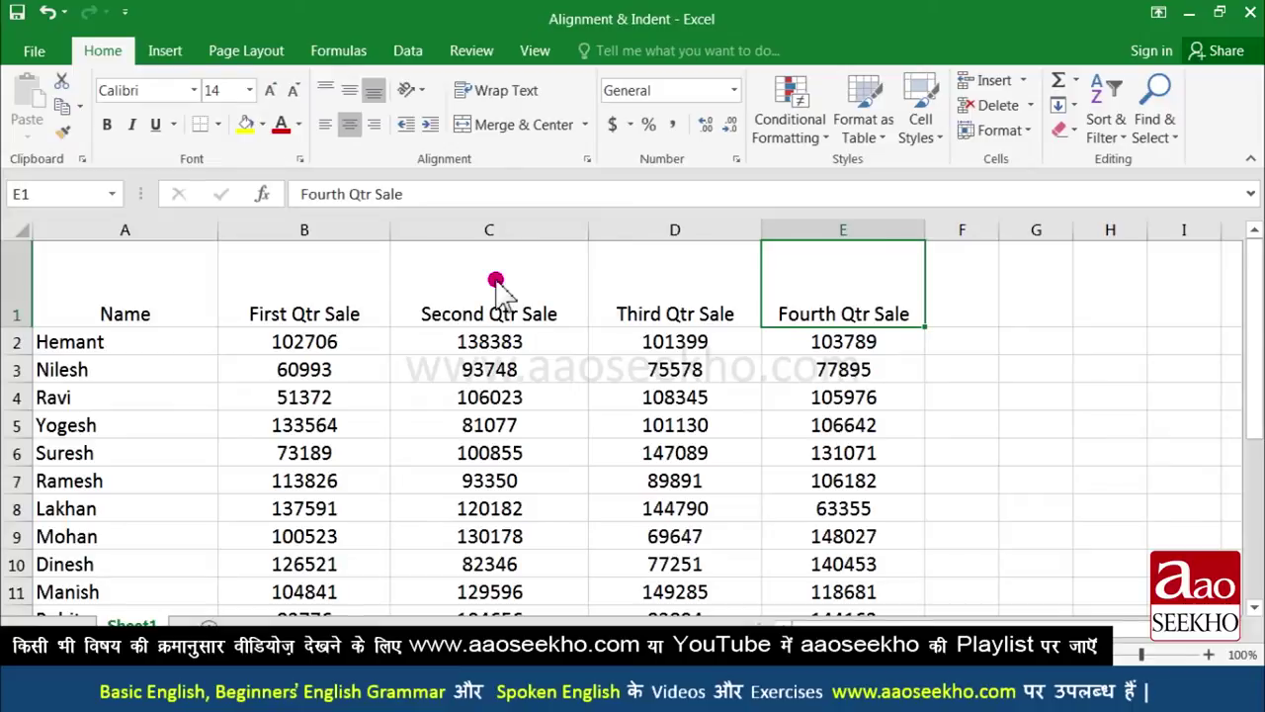
Give header row A1:E1 Middle Align, after comparing Bottom Align and Top Align
drag(192, 293, 840, 297)
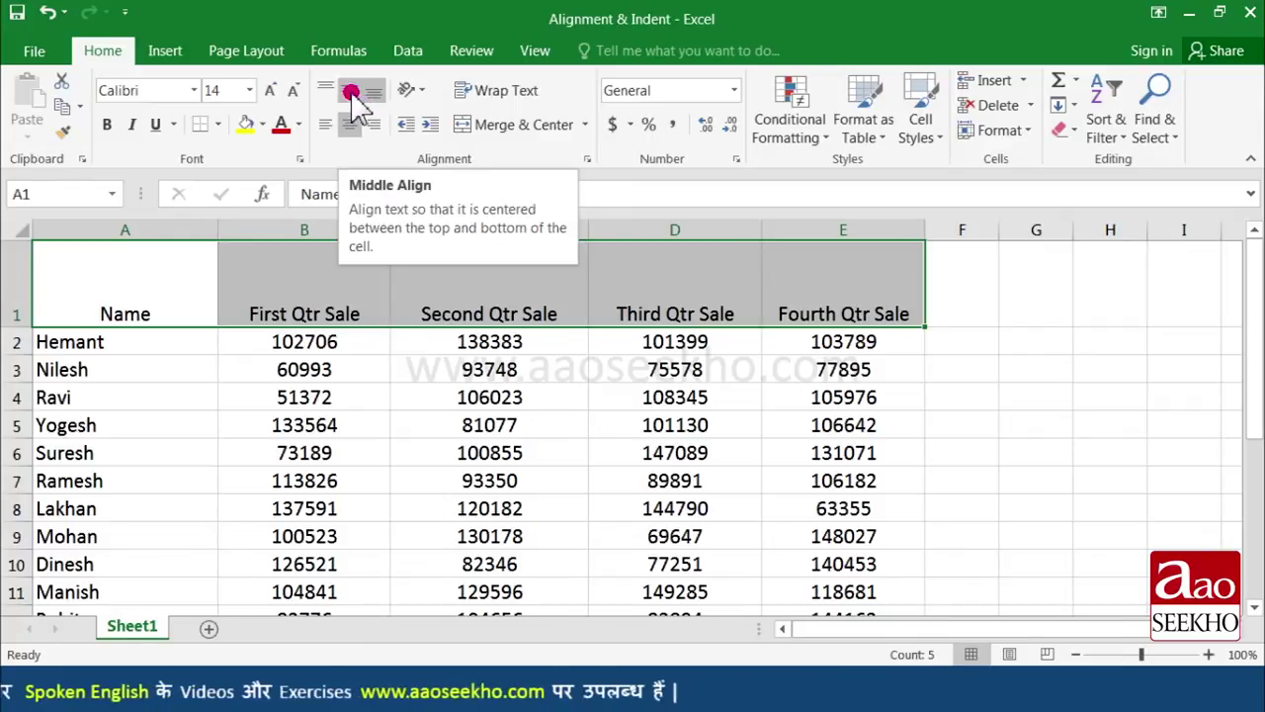
click(350, 92)
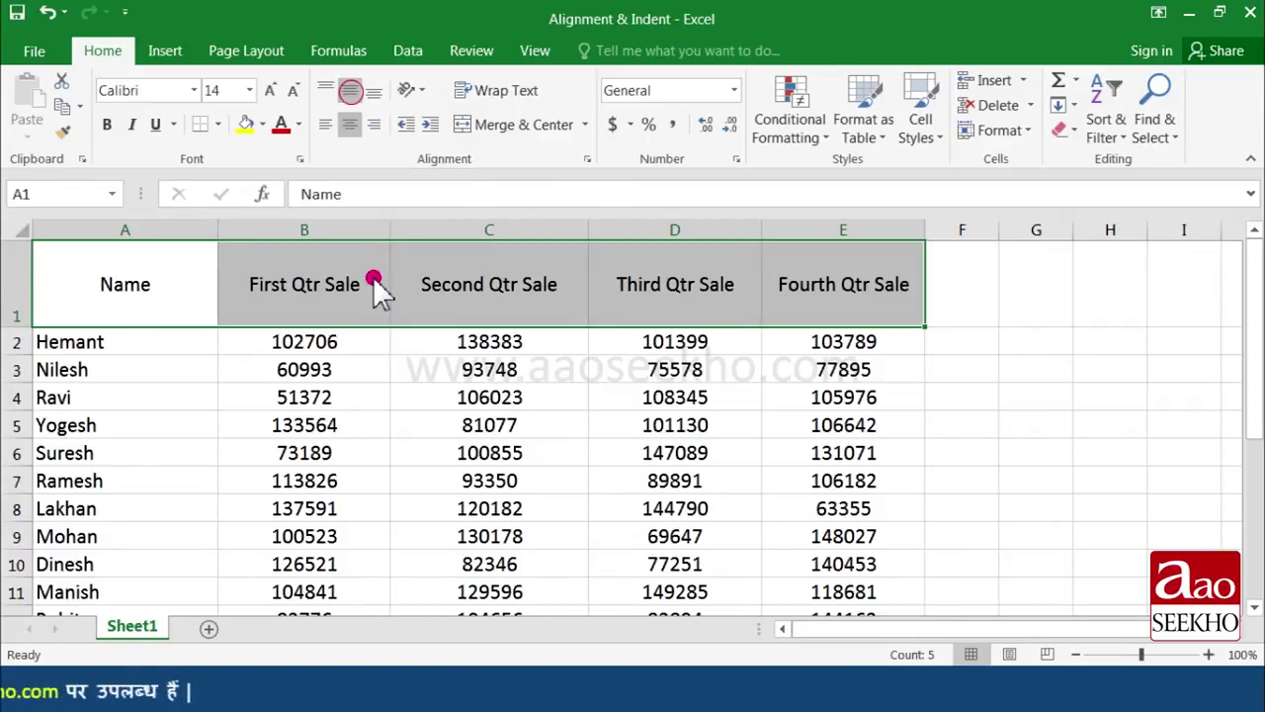
click(372, 289)
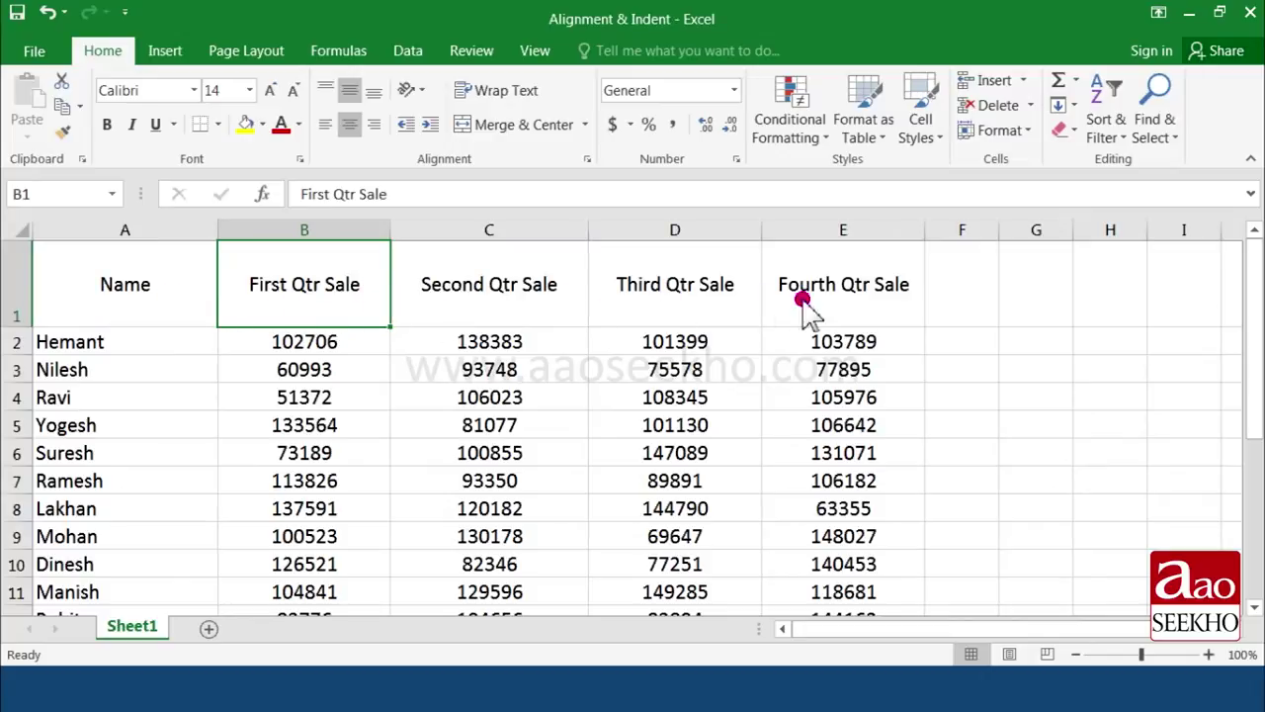
drag(125, 283, 843, 284)
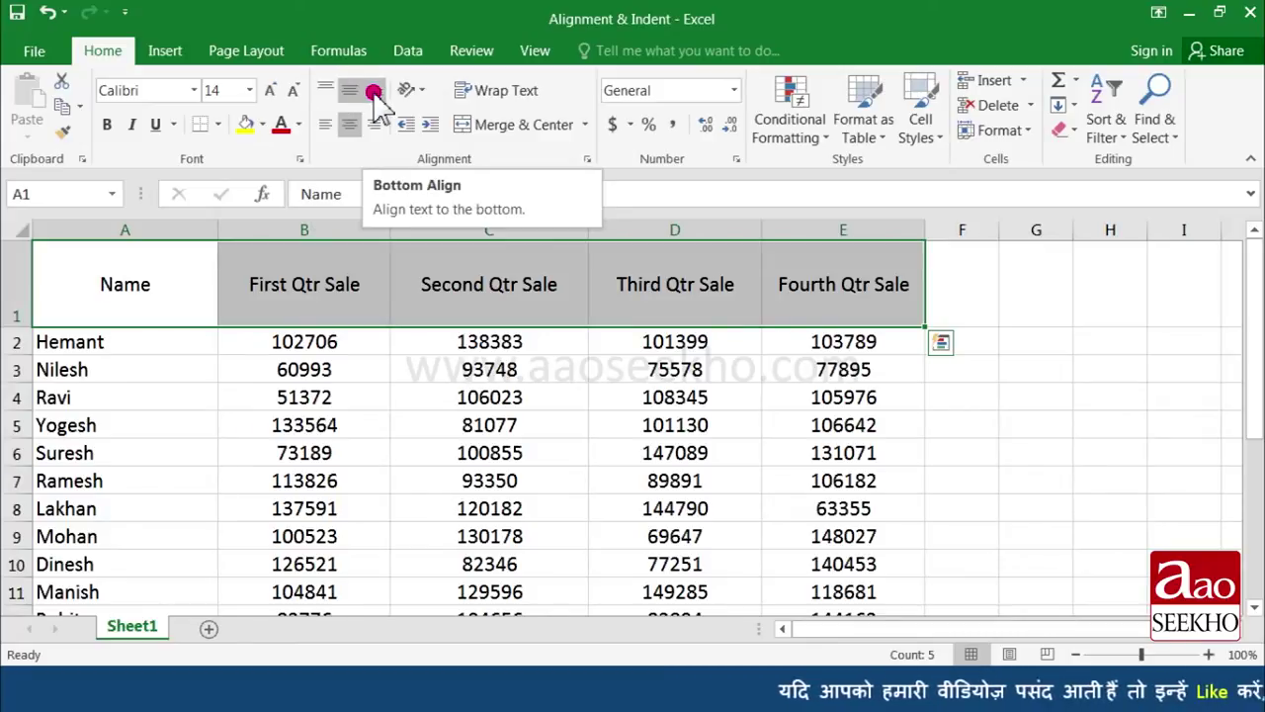
click(373, 91)
click(328, 90)
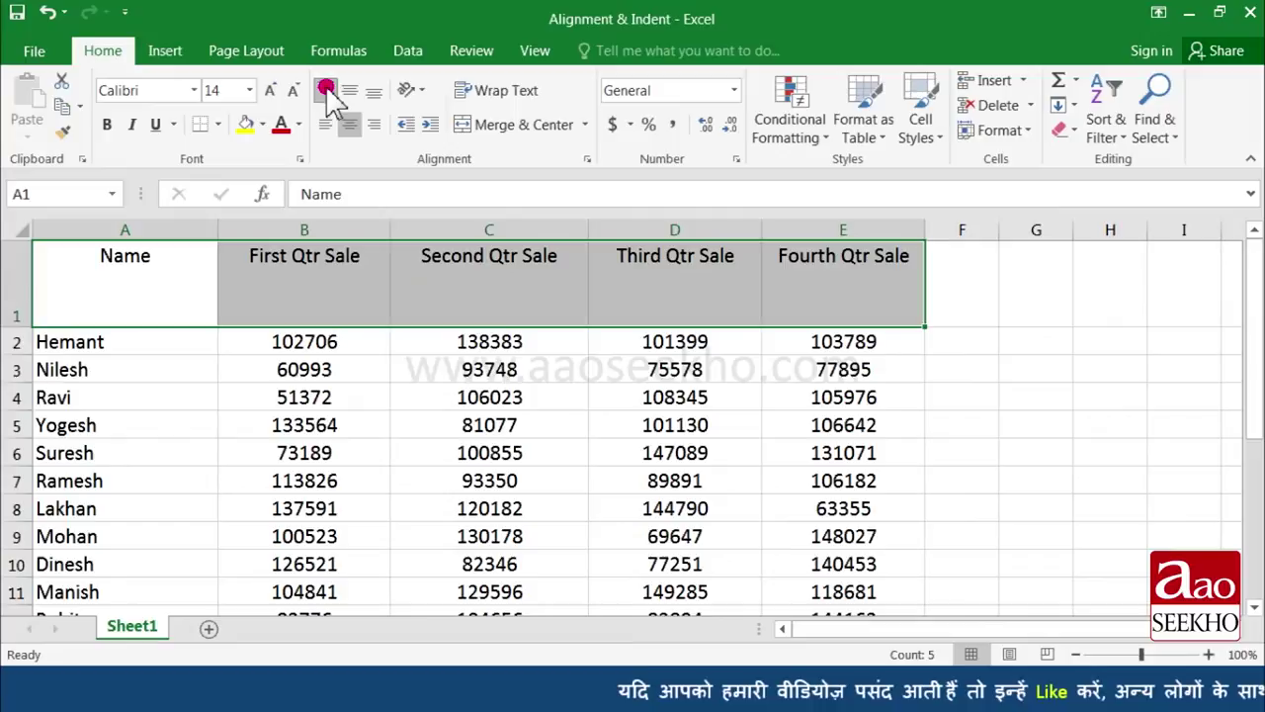
click(327, 90)
click(327, 90)
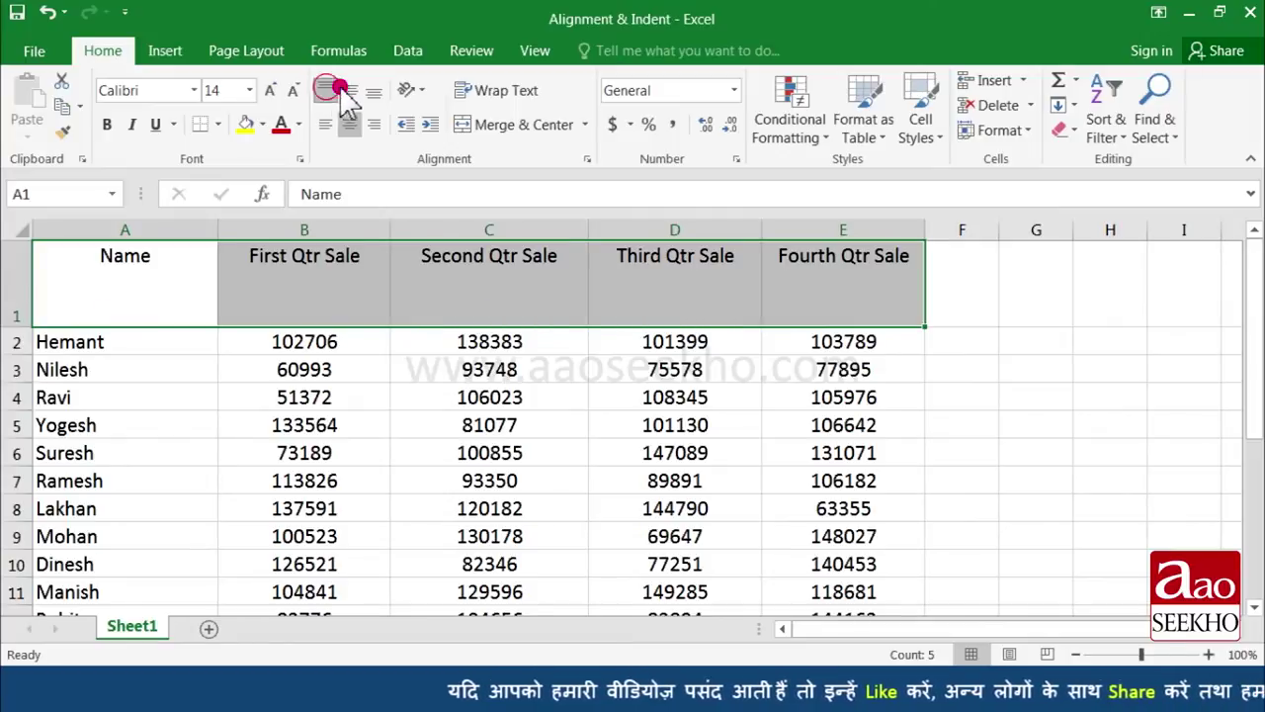
click(370, 90)
click(350, 91)
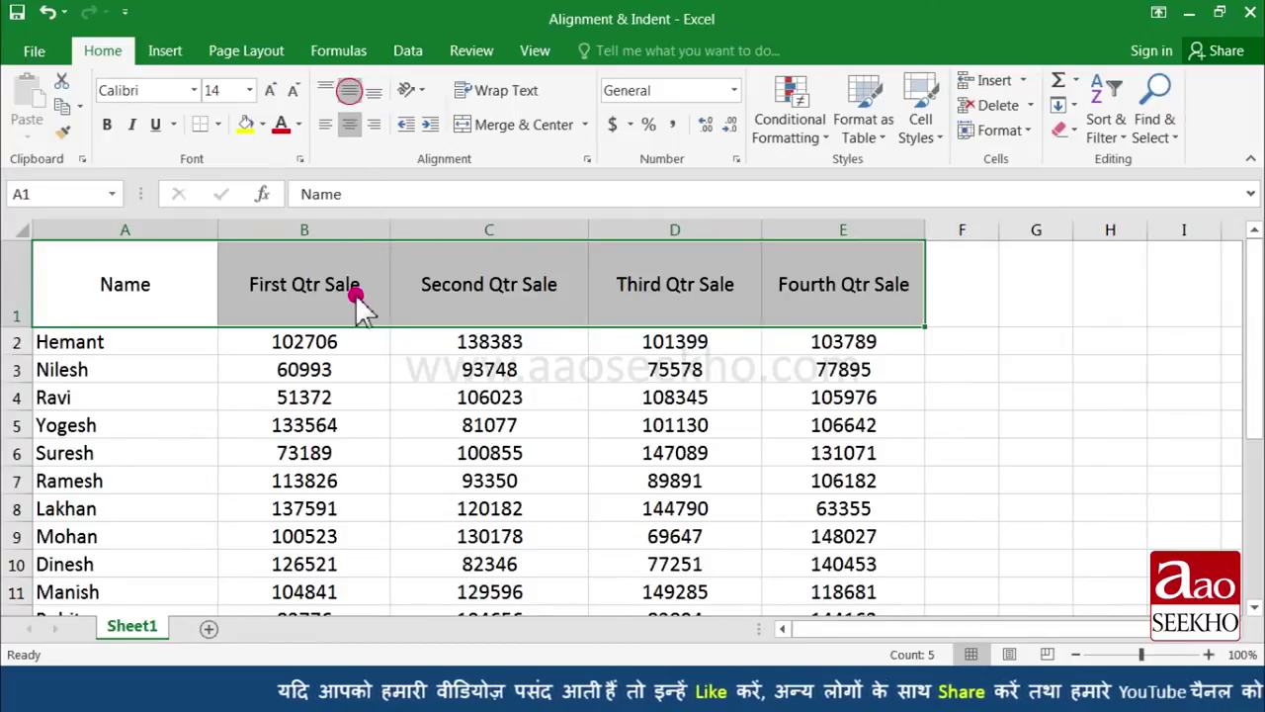
click(359, 343)
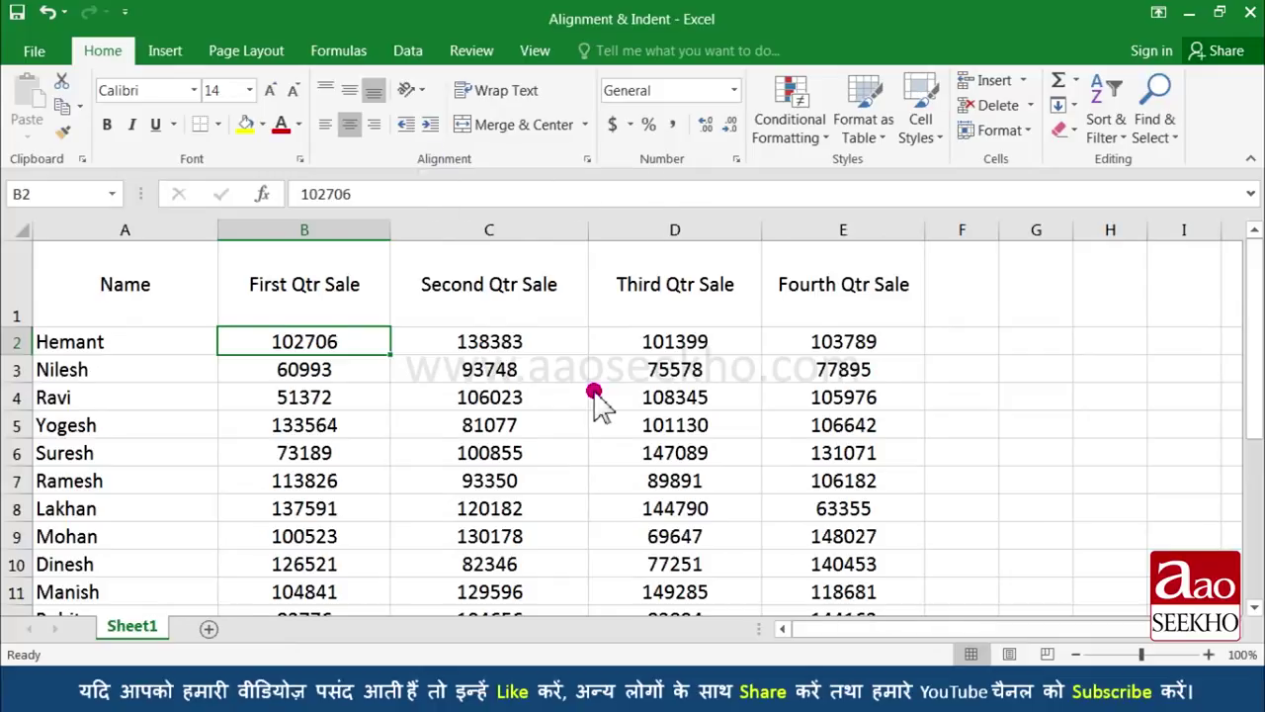
Enter 'Authorised Signature' at 18 pt in cell D20 below the table
scroll(598, 376, down, 2)
scroll(598, 395, down, 2)
scroll(603, 395, down, 1)
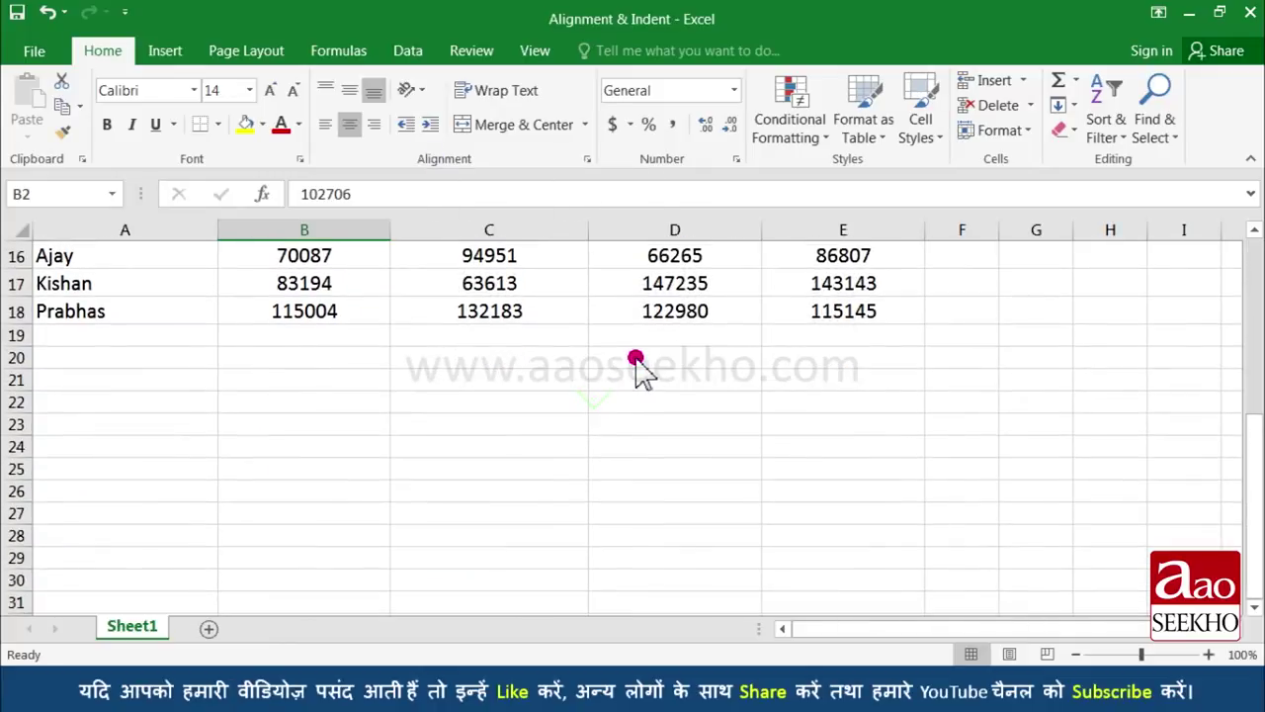
click(636, 358)
text(Au)
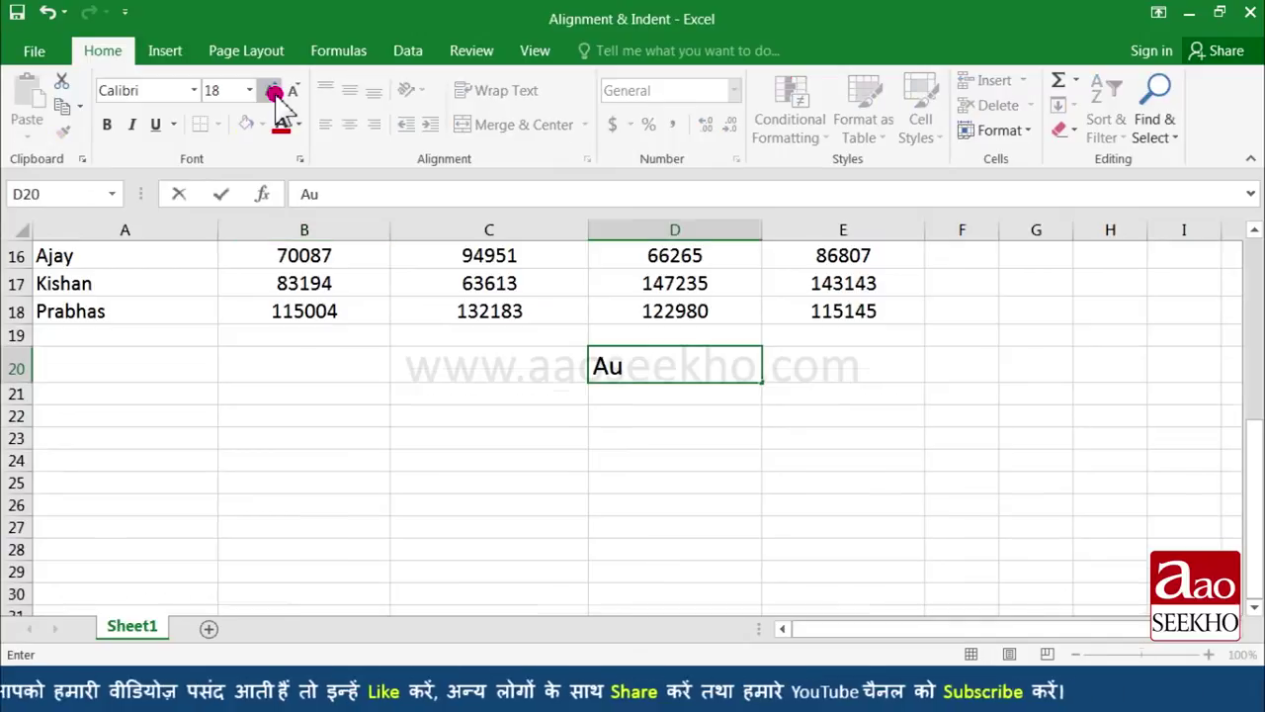
text(thoris)
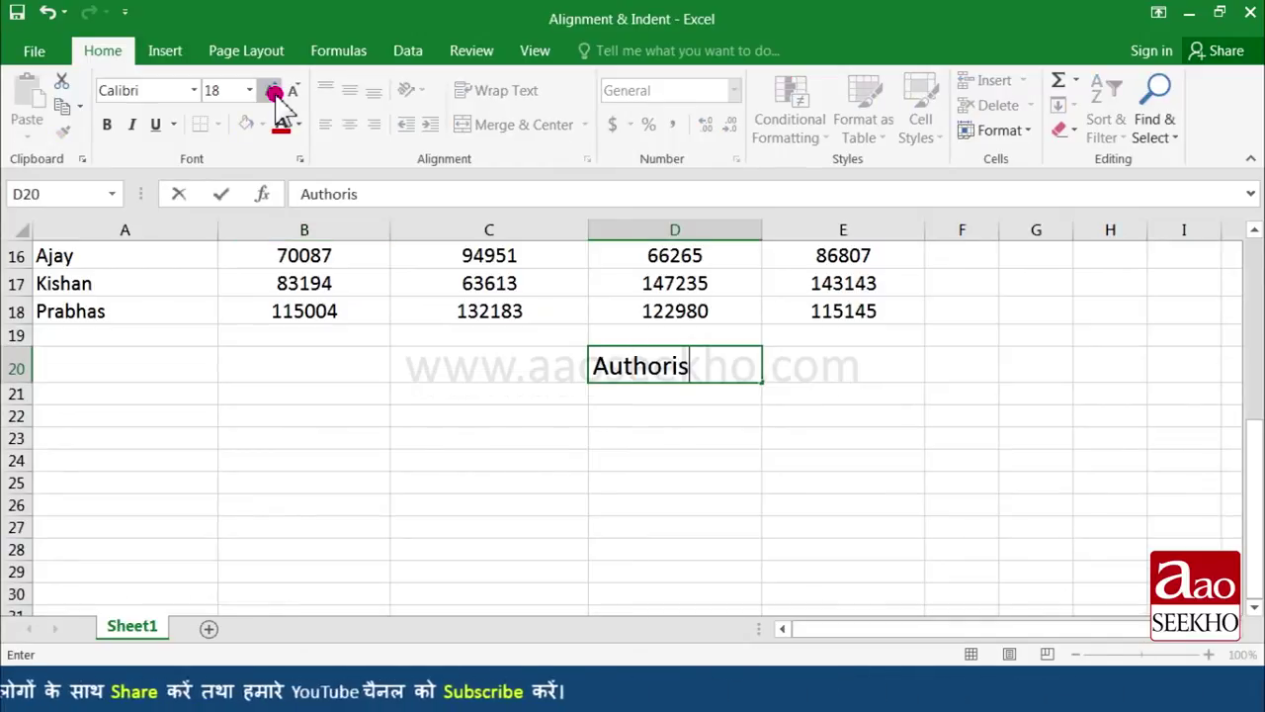
text(ed Signature)
click(650, 370)
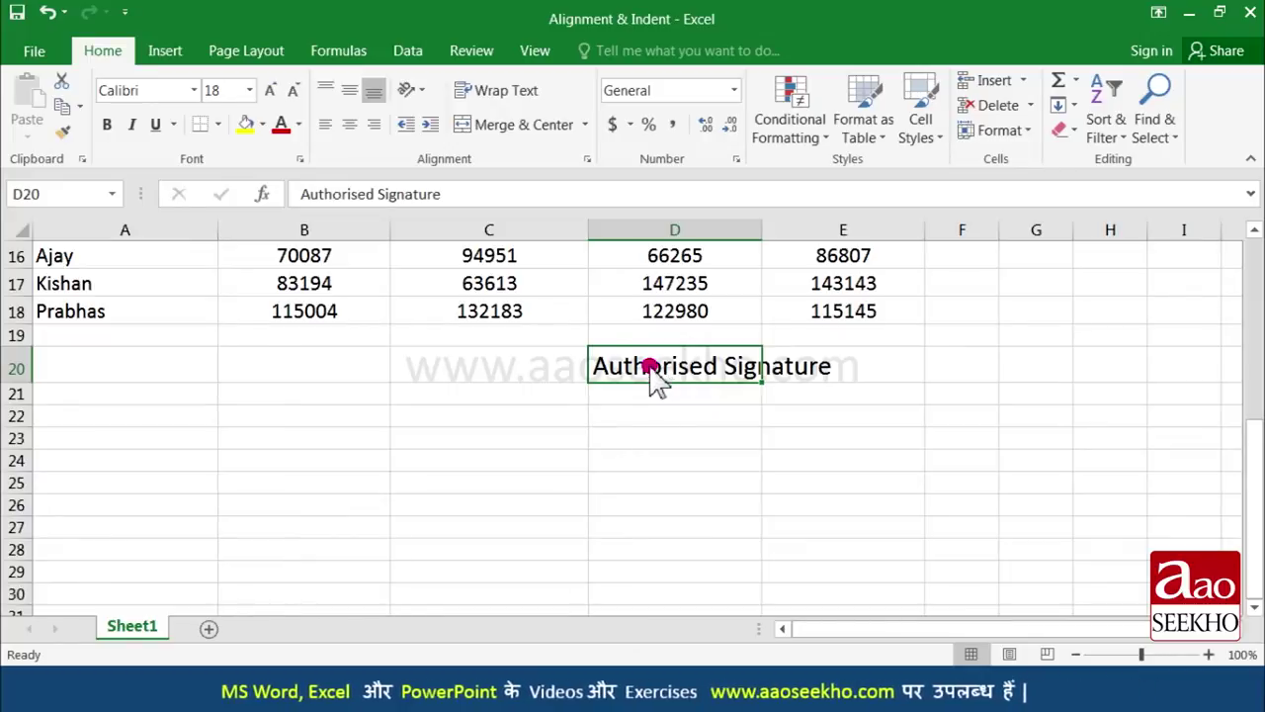
Try right and center alignment on the D20 label, then settle on left alignment
click(367, 129)
click(348, 126)
click(329, 128)
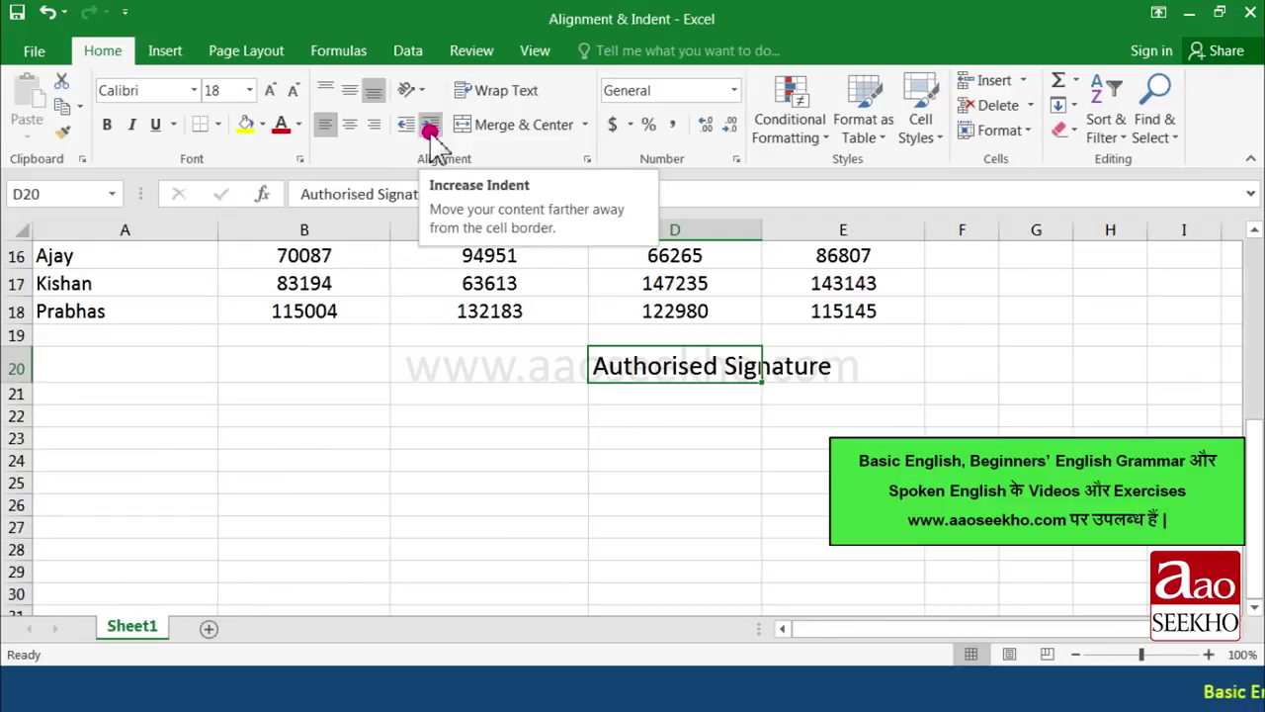
Increase the indent of the Authorised Signature label four steps
click(432, 132)
click(431, 129)
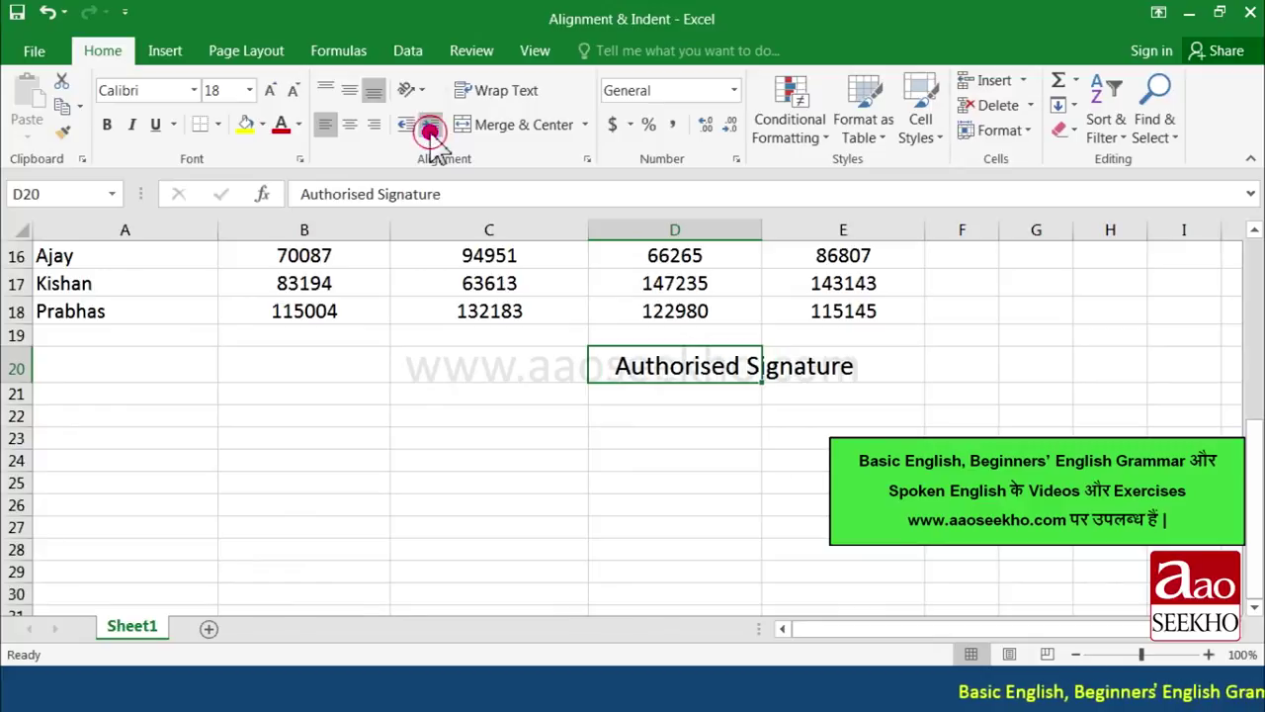
click(431, 129)
click(431, 129)
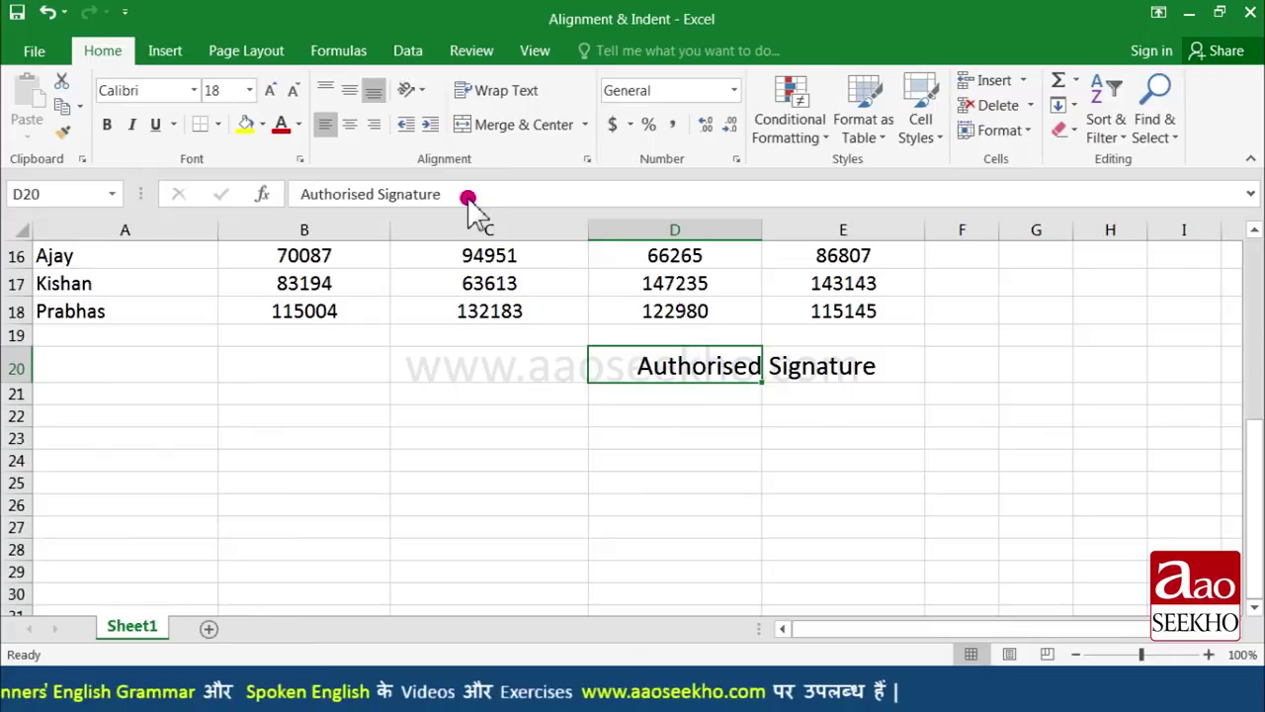
Right-align the label and indent it six steps away from the right edge
click(375, 127)
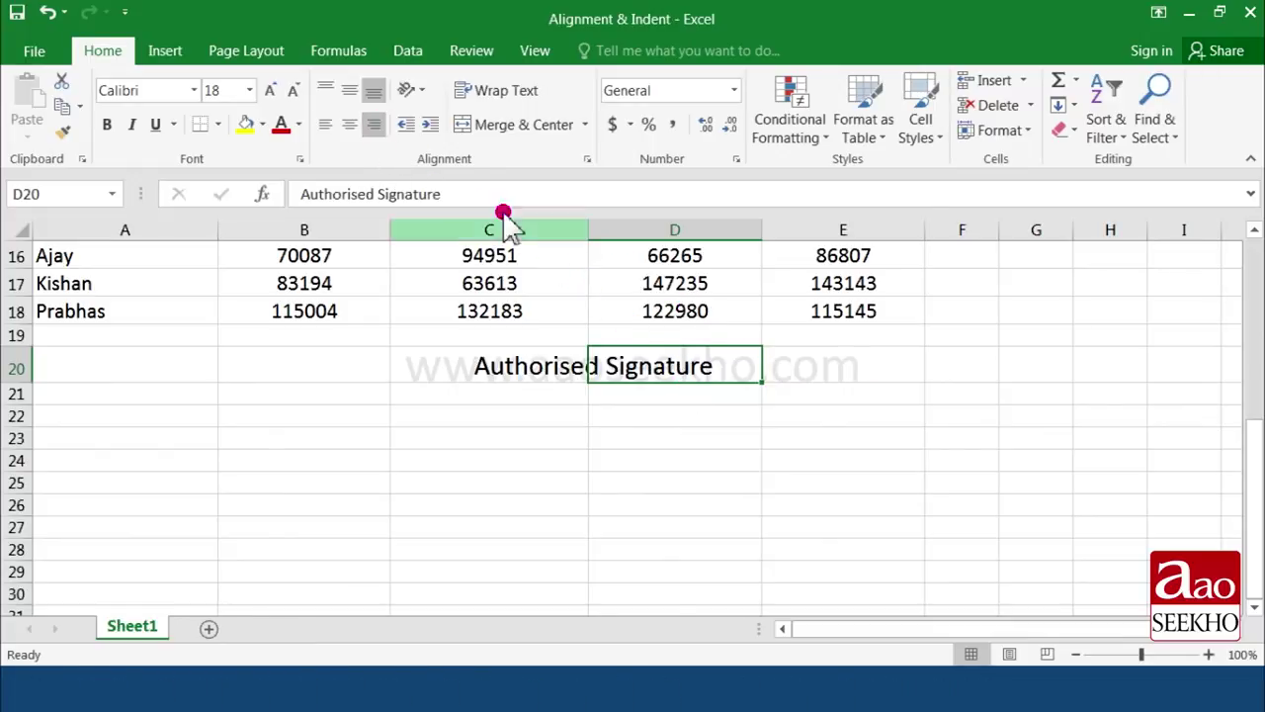
click(431, 126)
click(432, 126)
click(432, 126)
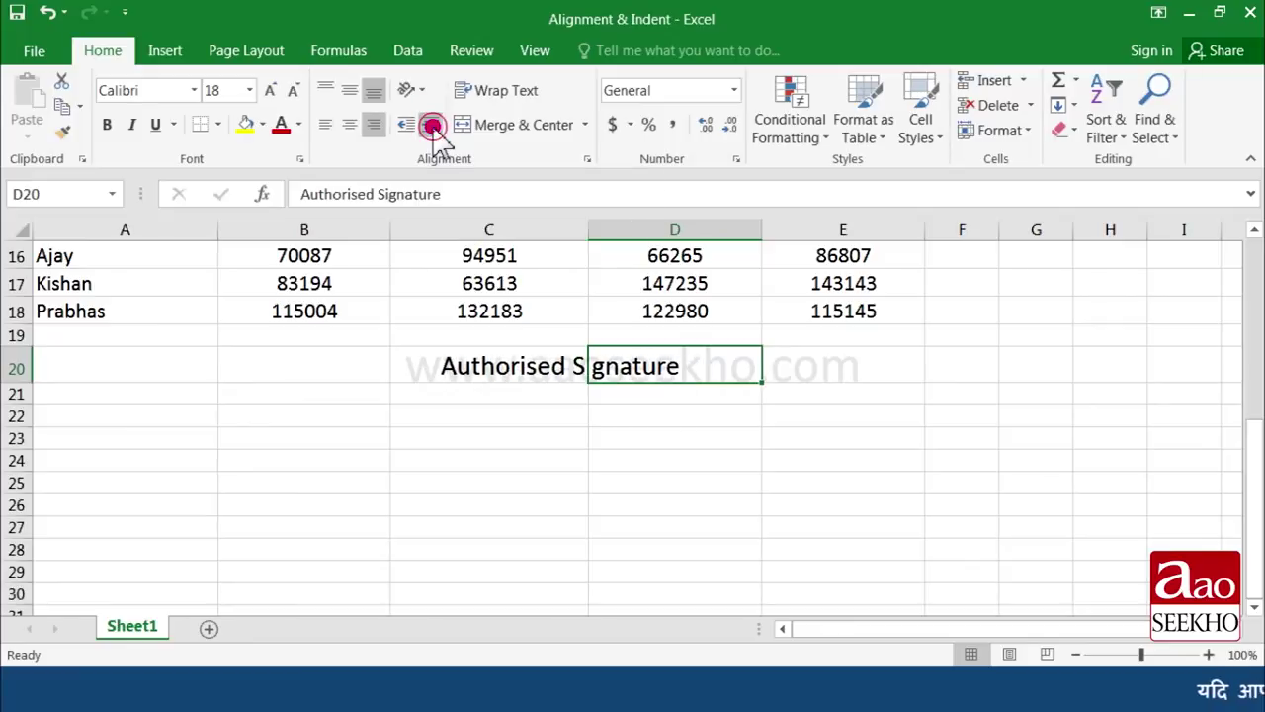
click(432, 126)
click(432, 126)
click(432, 126)
click(432, 125)
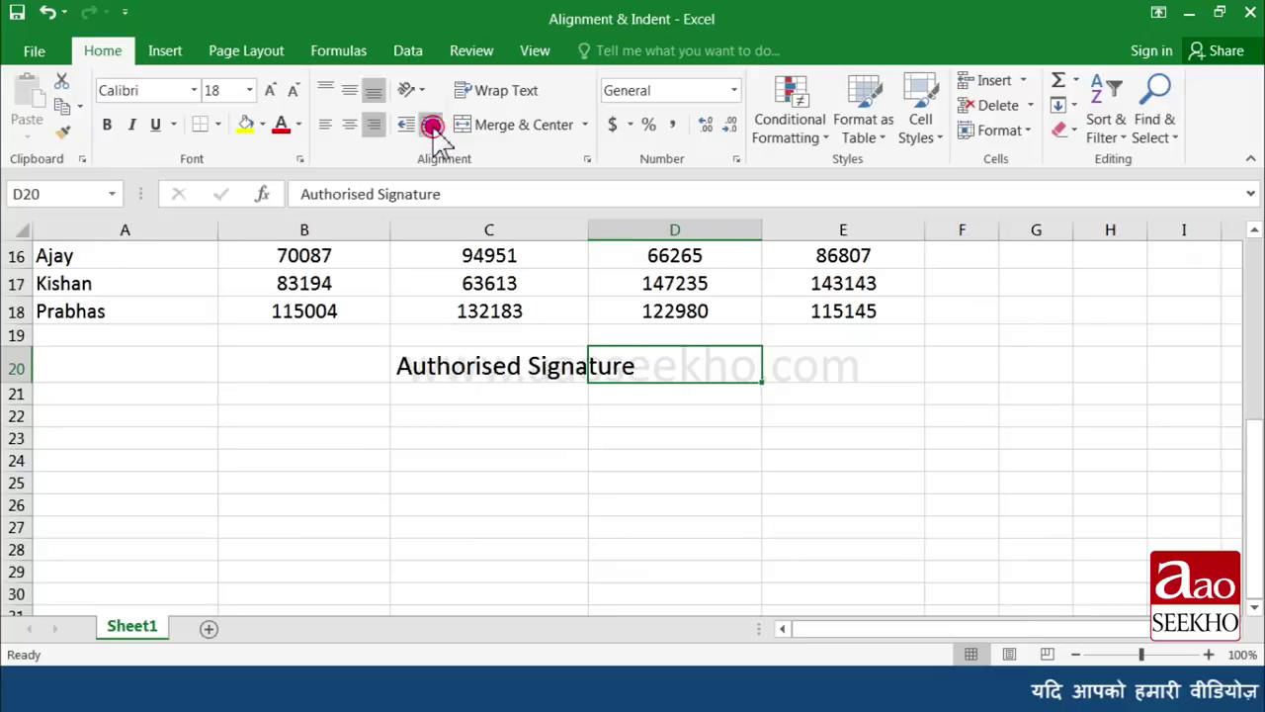
click(615, 369)
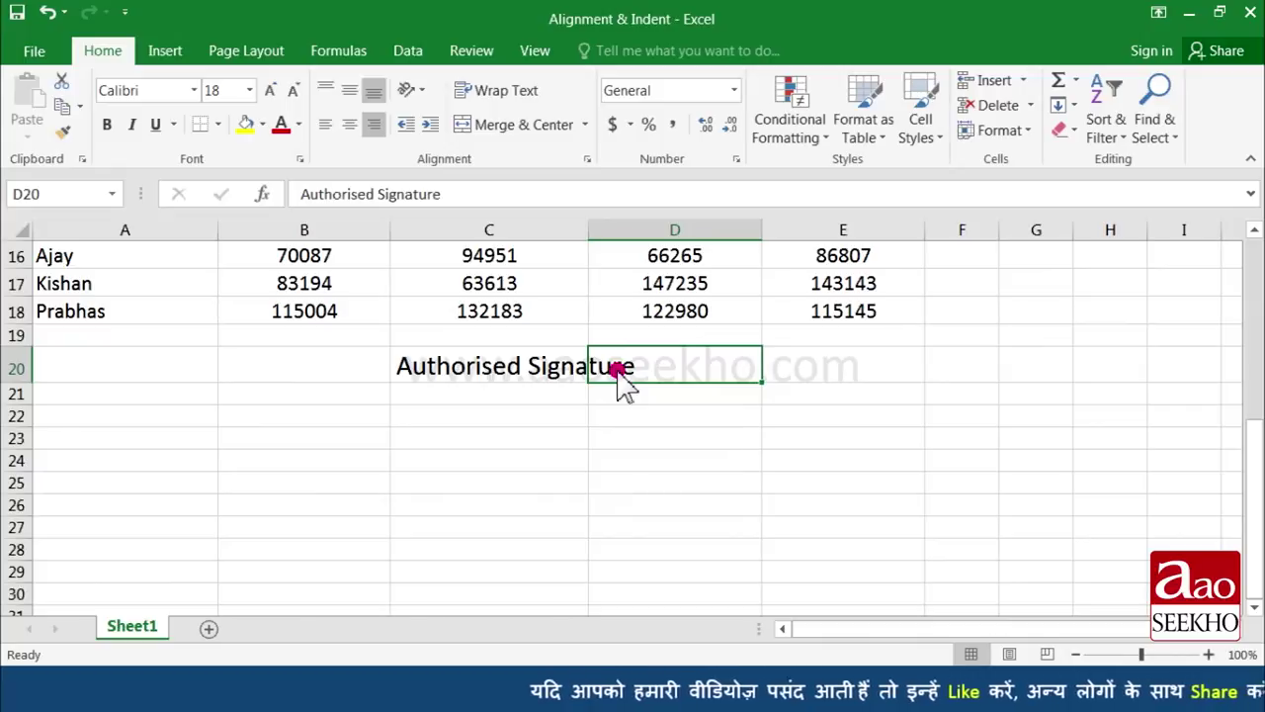
Return the label to left alignment and decrease its indent six steps
click(327, 126)
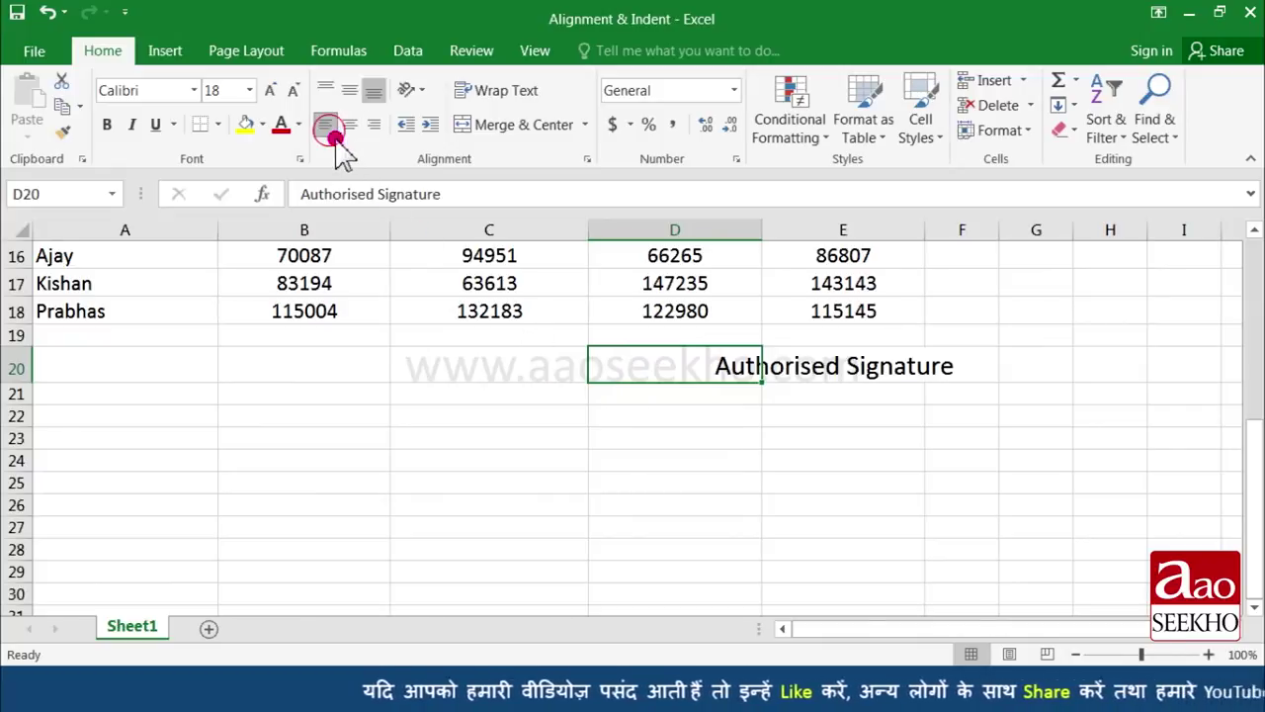
click(409, 128)
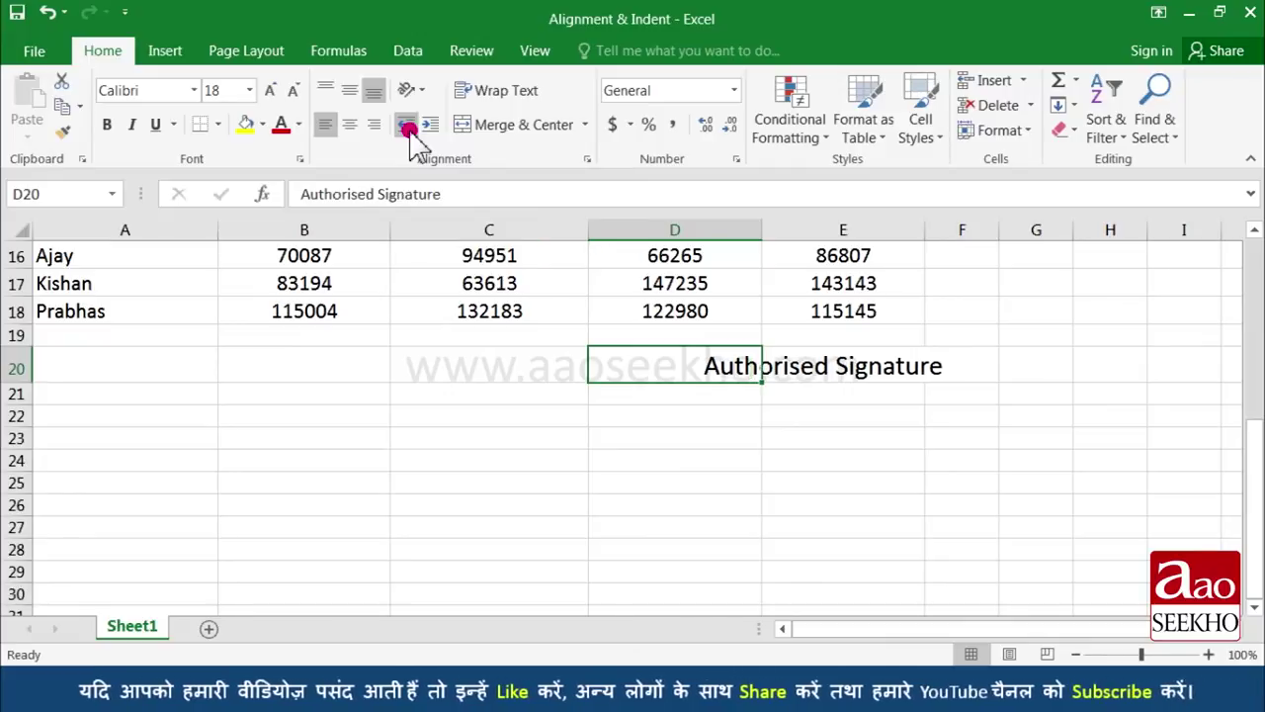
click(409, 127)
click(409, 128)
click(409, 128)
click(409, 128)
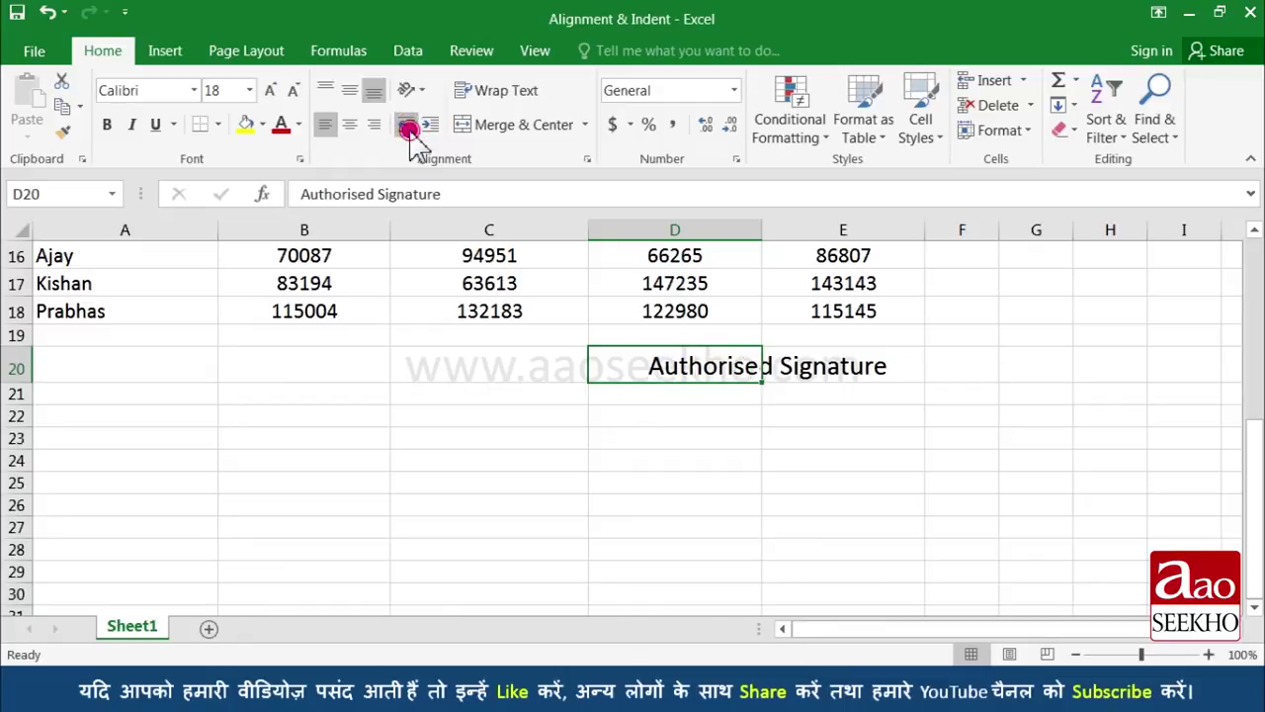
click(409, 127)
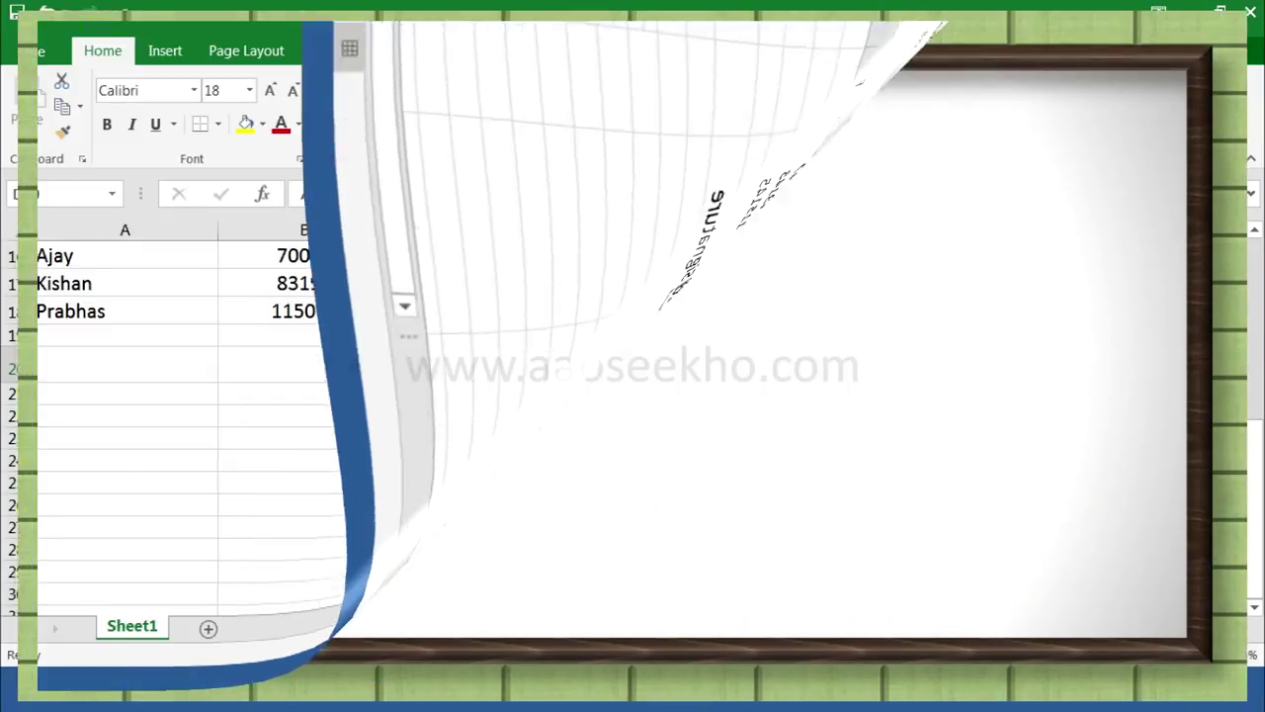